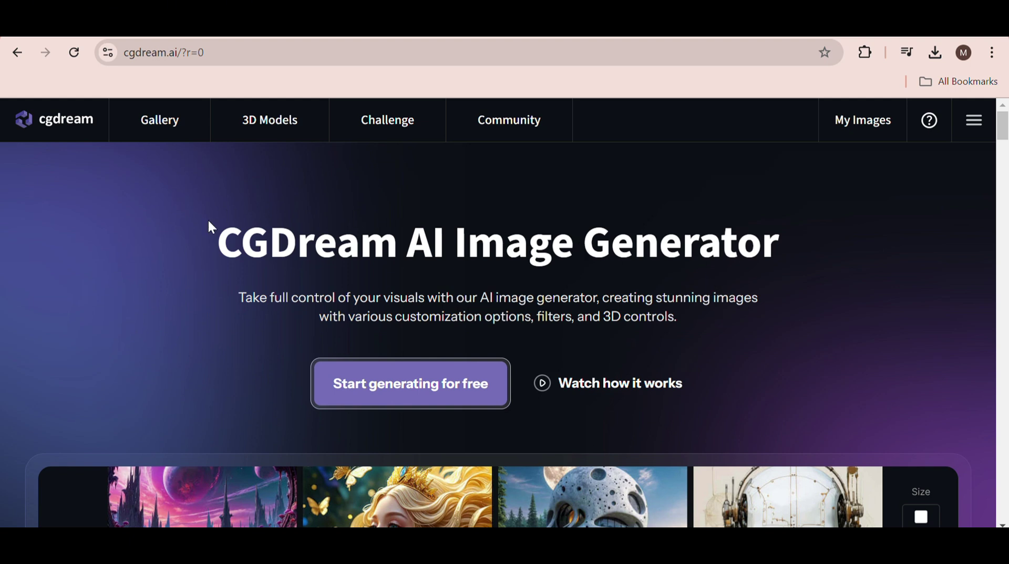
Step: Highlight the CGDream home page title, then clear the selection
{"action": "left_click_drag", "start_coordinate": [220, 243], "coordinate": [612, 237]}
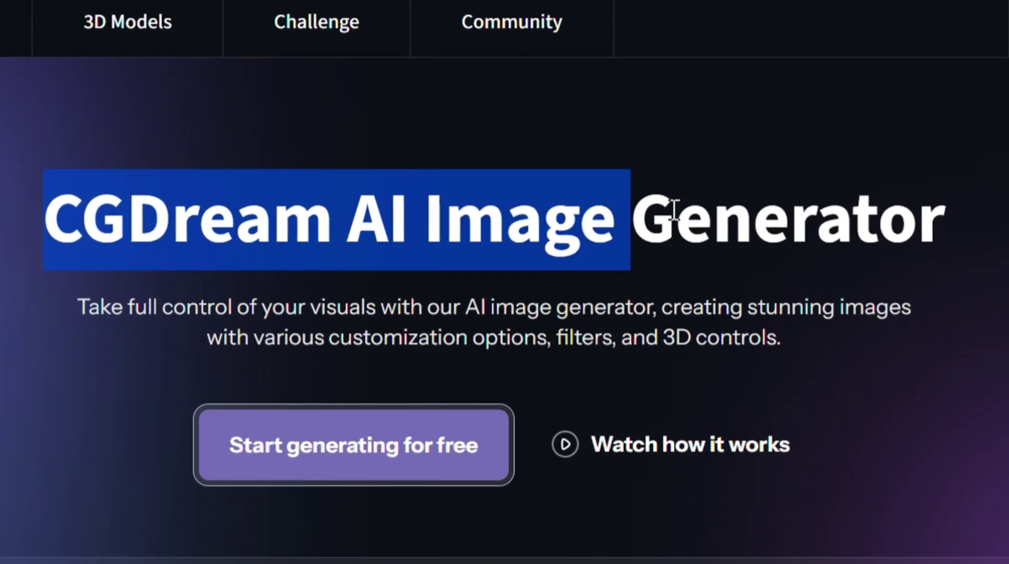
{"action": "left_click_drag", "start_coordinate": [674, 210], "coordinate": [994, 210]}
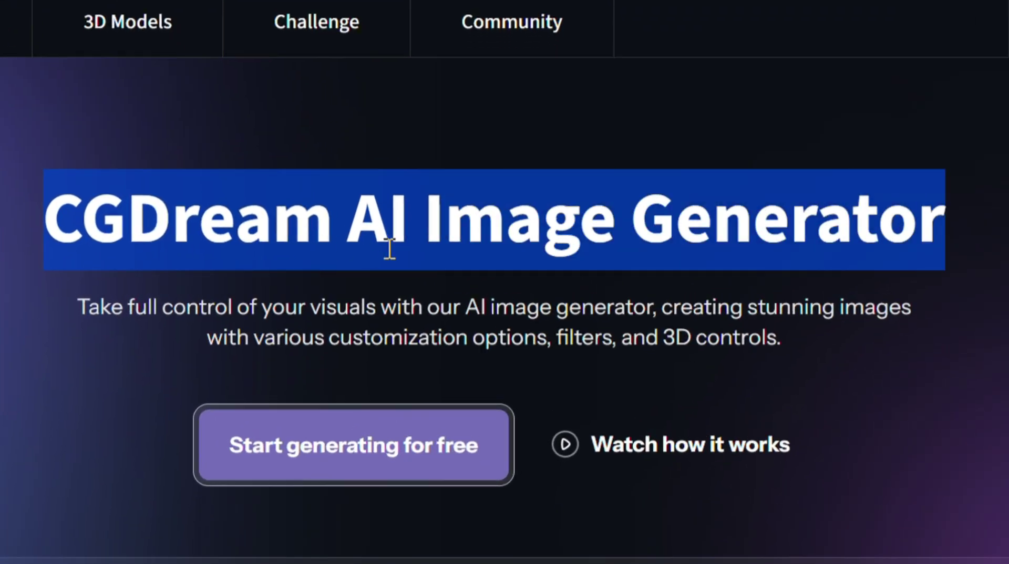
{"action": "left_click", "coordinate": [372, 147]}
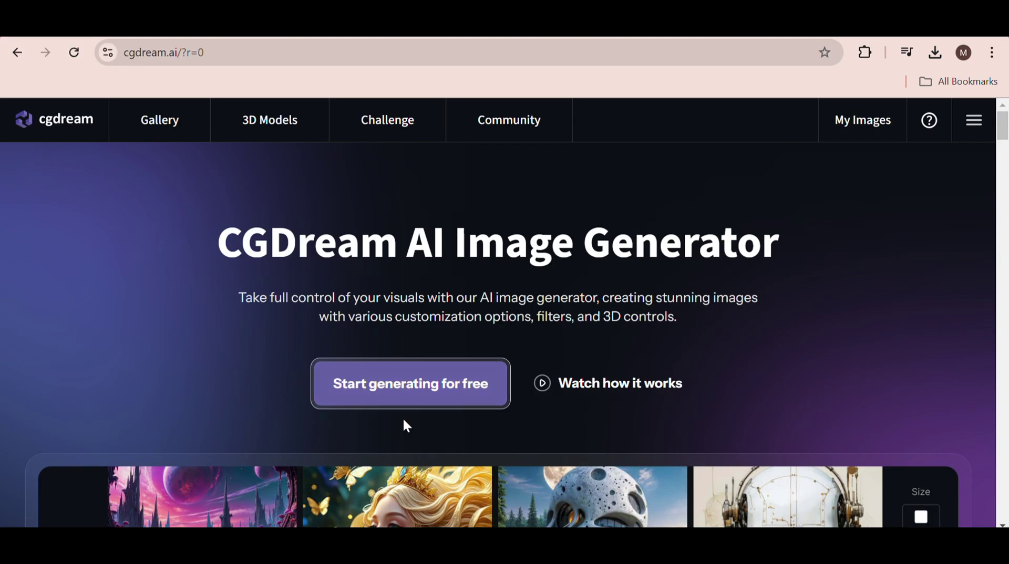
Step: Open the Pricing page and compare the free Starter plan with the $10/month Premium plan
{"action": "left_click", "coordinate": [975, 120]}
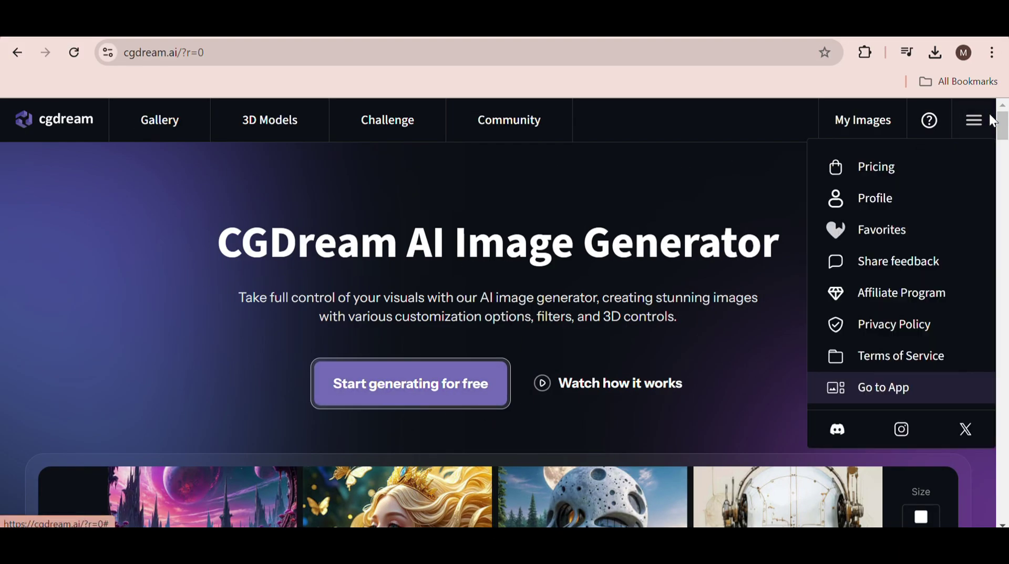
{"action": "left_click", "coordinate": [869, 173]}
{"action": "scroll", "coordinate": [498, 226], "scroll_direction": "down", "scroll_amount": 2}
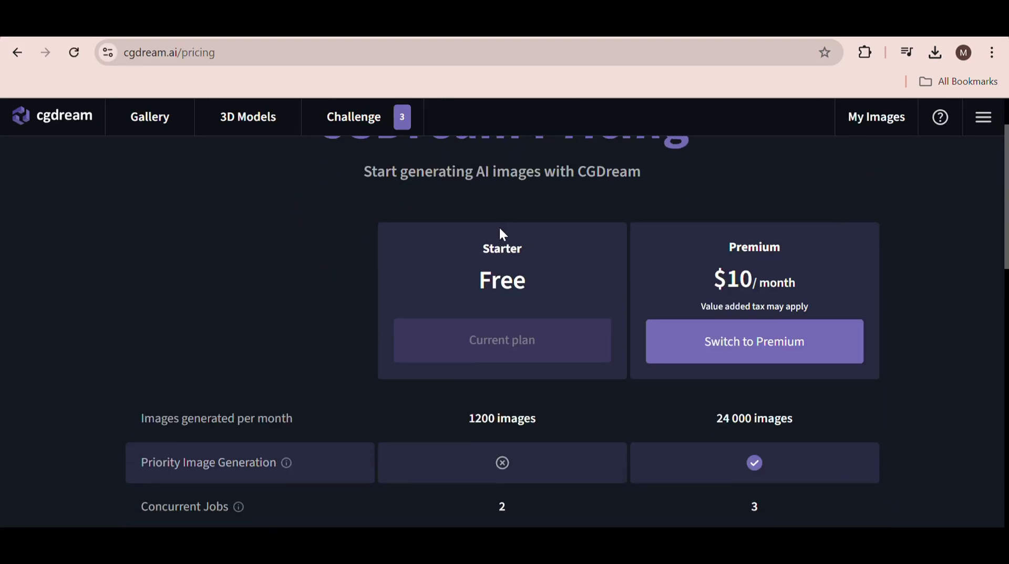
{"action": "scroll", "coordinate": [502, 234], "scroll_direction": "down", "scroll_amount": 2}
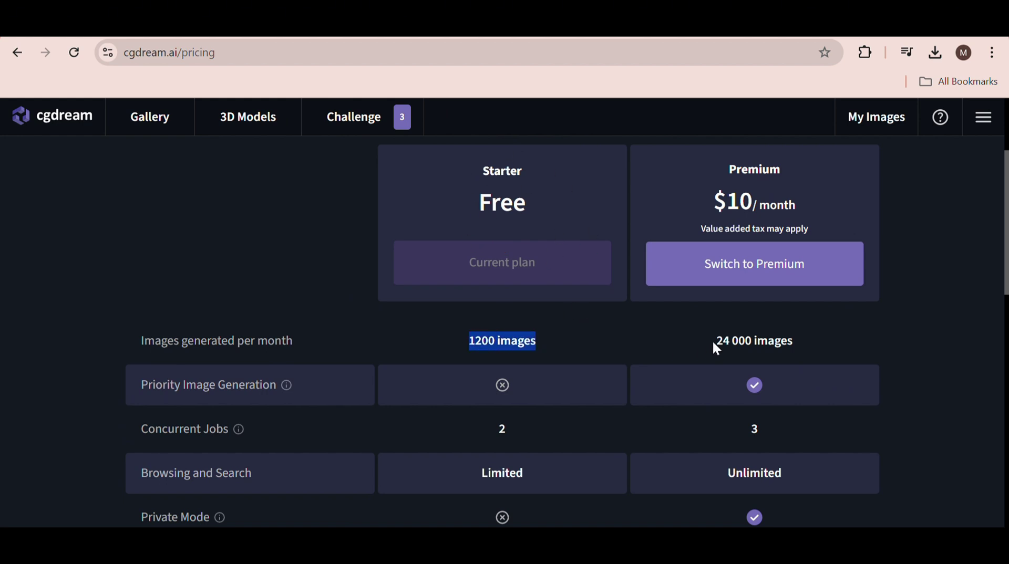
{"action": "left_click_drag", "start_coordinate": [238, 339], "coordinate": [247, 335]}
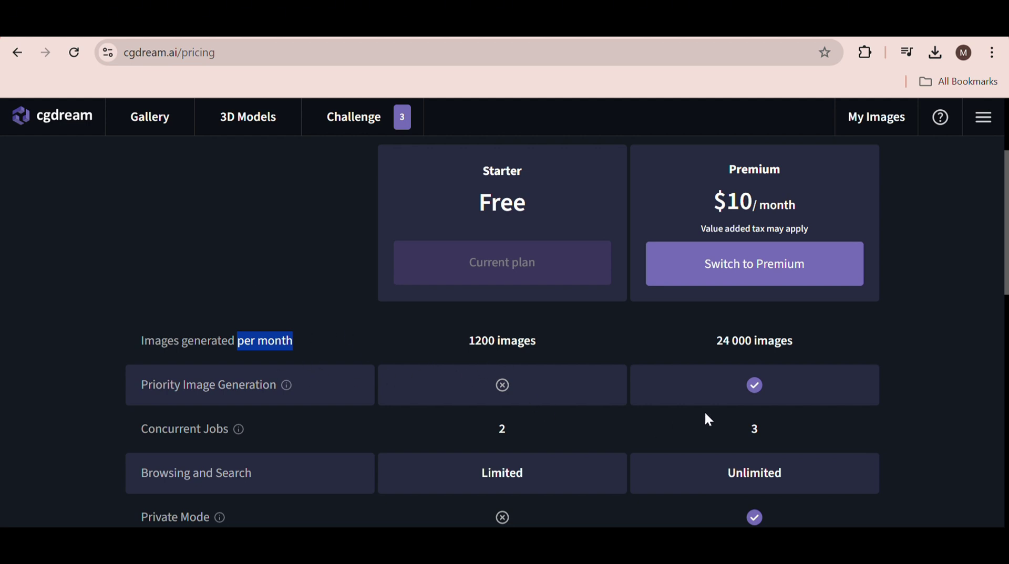
{"action": "scroll", "coordinate": [732, 187], "scroll_direction": "up", "scroll_amount": 2}
{"action": "scroll", "coordinate": [737, 292], "scroll_direction": "down", "scroll_amount": 3}
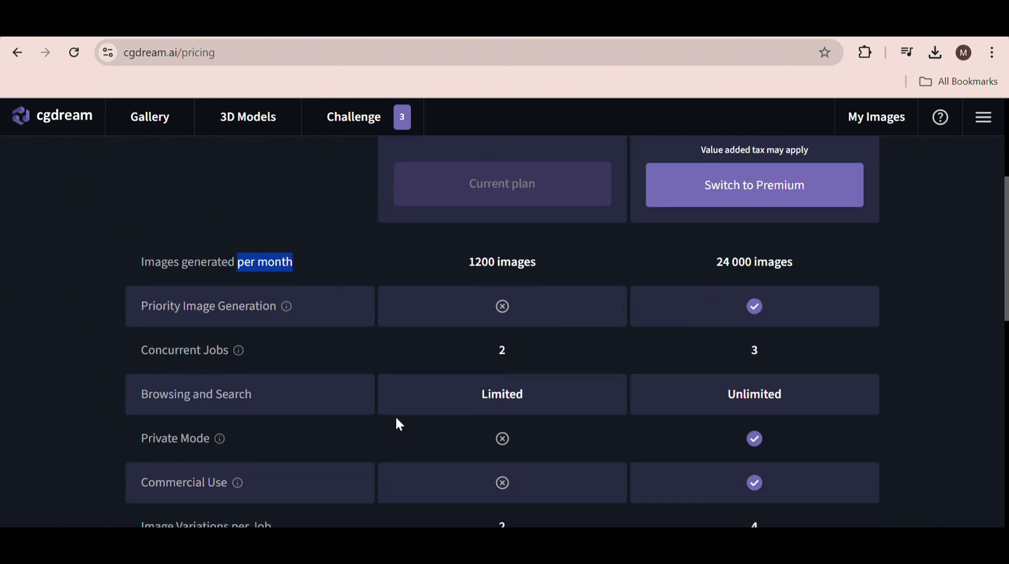
{"action": "scroll", "coordinate": [503, 292], "scroll_direction": "down", "scroll_amount": 2}
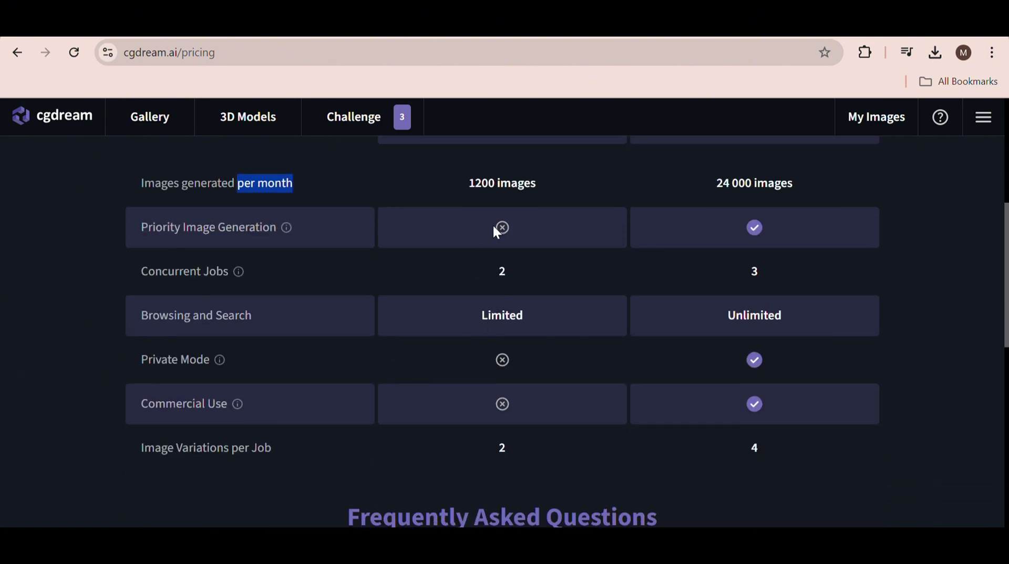
{"action": "mouse_move", "coordinate": [293, 236]}
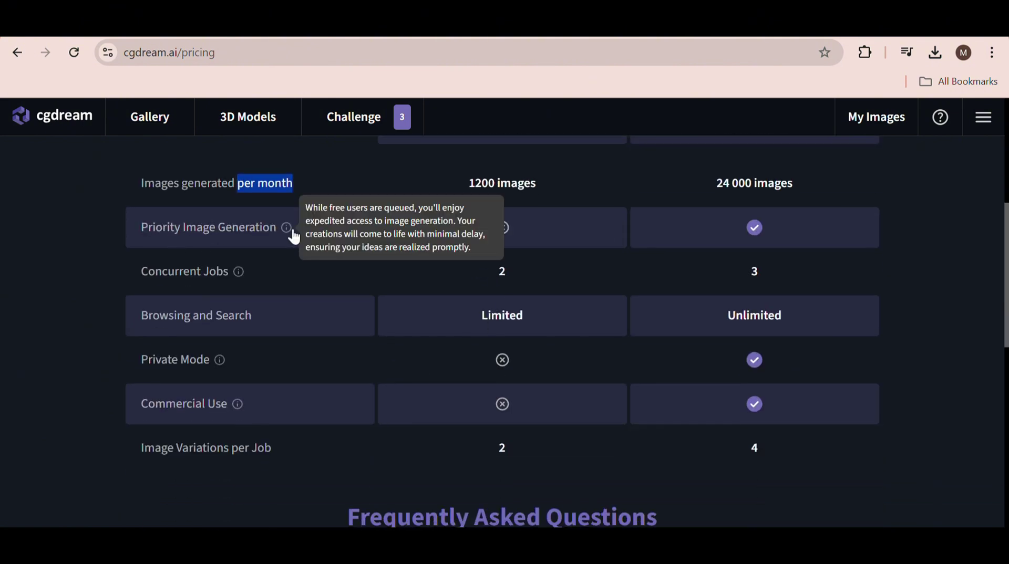
{"action": "scroll", "coordinate": [543, 313], "scroll_direction": "up", "scroll_amount": 6}
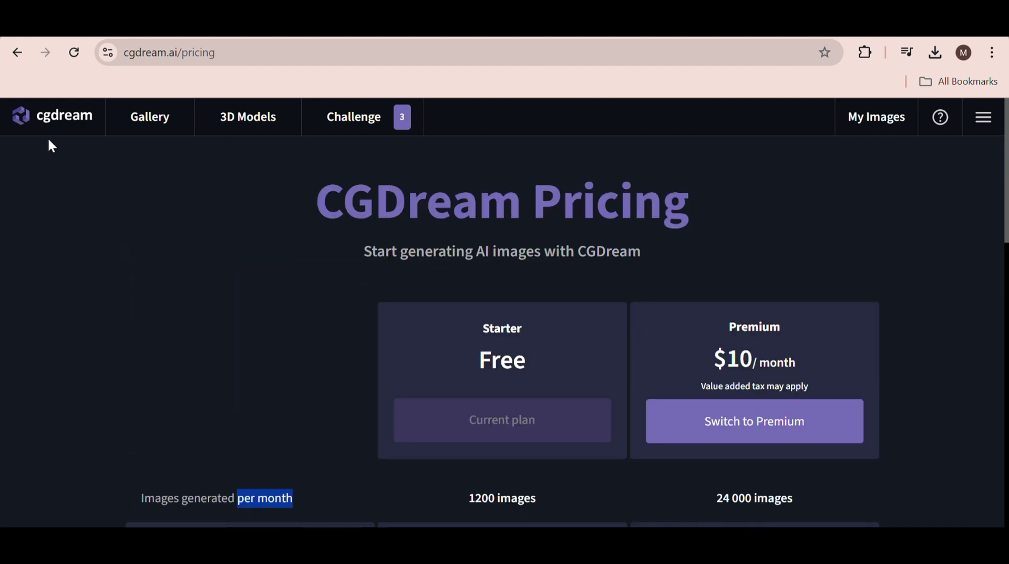
Step: Return to the CGDream home page and choose 'Start generating for free' to reach the gallery
{"action": "left_click", "coordinate": [46, 115]}
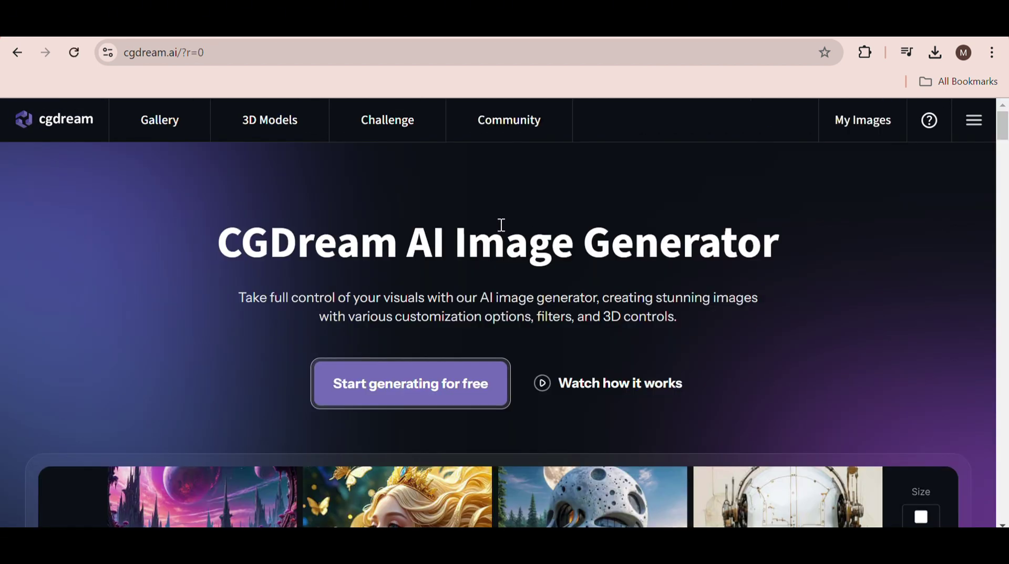
{"action": "scroll", "coordinate": [502, 225], "scroll_direction": "down", "scroll_amount": 2}
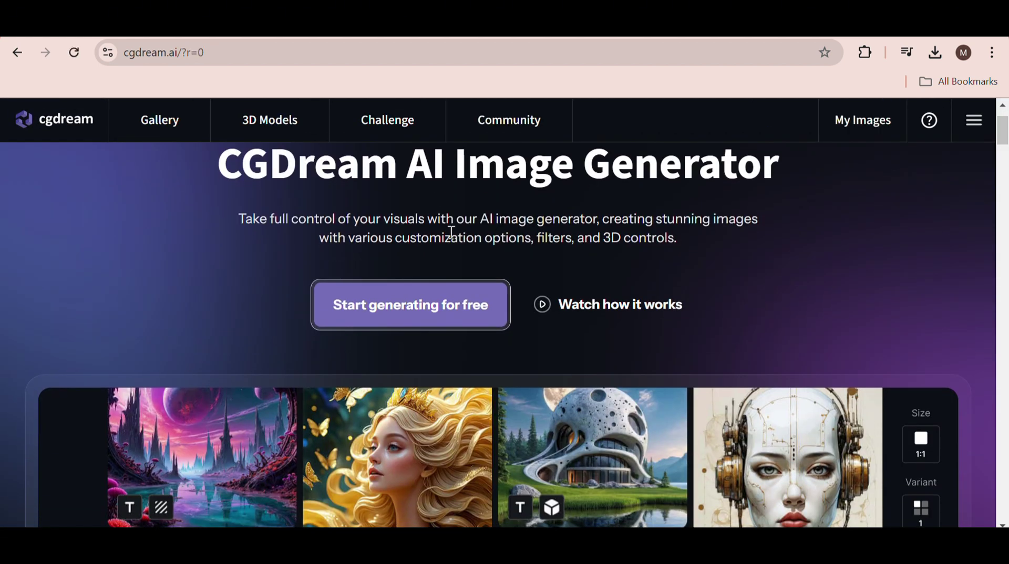
{"action": "left_click", "coordinate": [399, 313]}
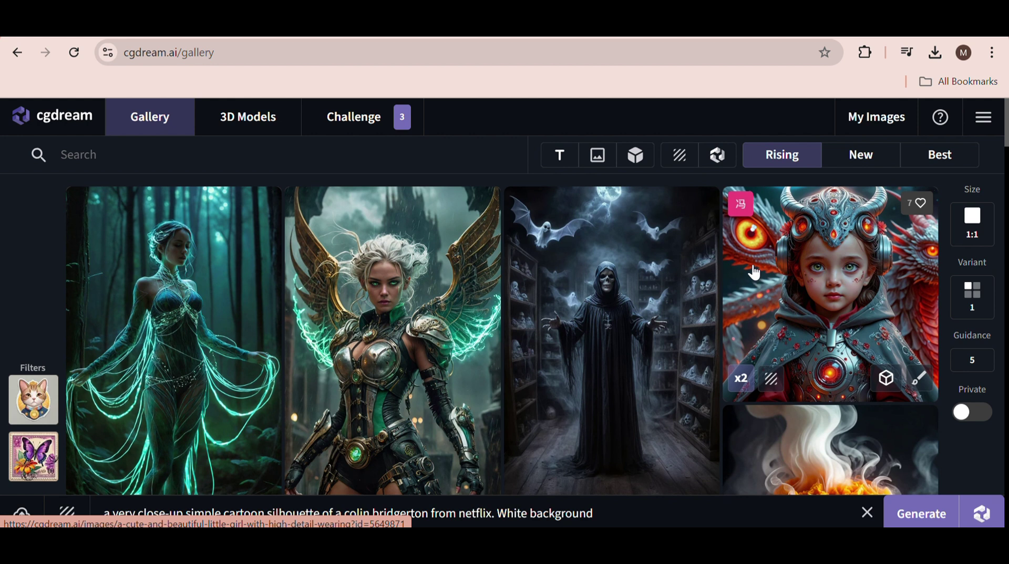
Step: Scroll down through the CGDream image gallery
{"action": "scroll", "coordinate": [192, 282], "scroll_direction": "down", "scroll_amount": 2}
{"action": "scroll", "coordinate": [831, 266], "scroll_direction": "down", "scroll_amount": 3}
{"action": "scroll", "coordinate": [831, 267], "scroll_direction": "down", "scroll_amount": 3}
{"action": "scroll", "coordinate": [615, 310], "scroll_direction": "down", "scroll_amount": 2}
{"action": "scroll", "coordinate": [352, 317], "scroll_direction": "down", "scroll_amount": 4}
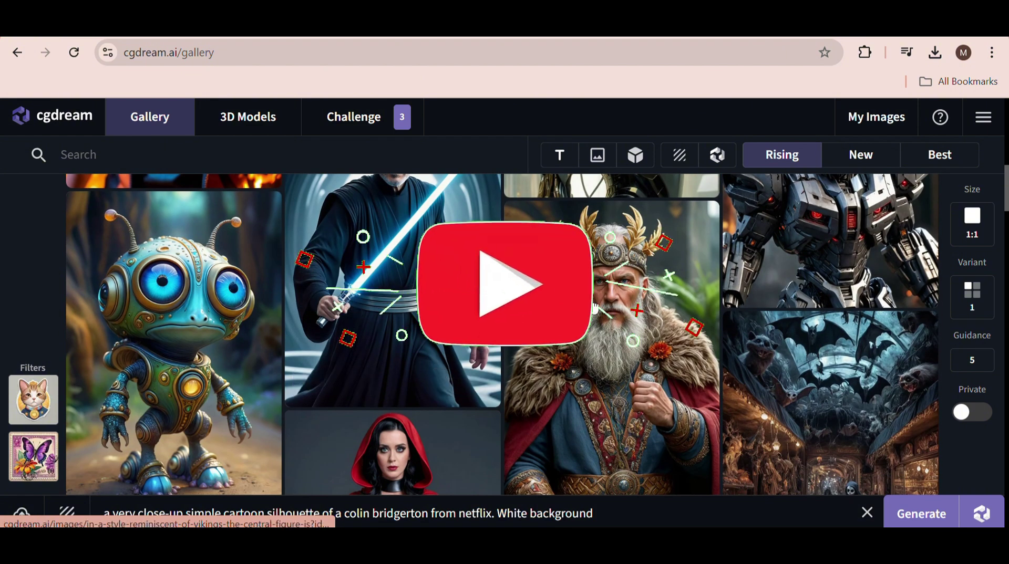
{"action": "scroll", "coordinate": [785, 319], "scroll_direction": "down", "scroll_amount": 3}
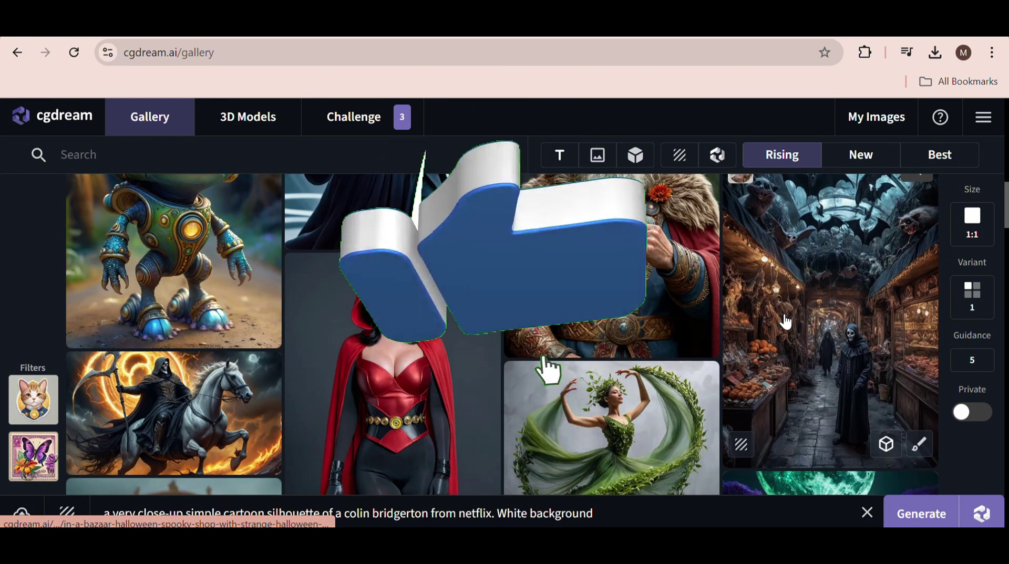
{"action": "scroll", "coordinate": [786, 321], "scroll_direction": "down", "scroll_amount": 2}
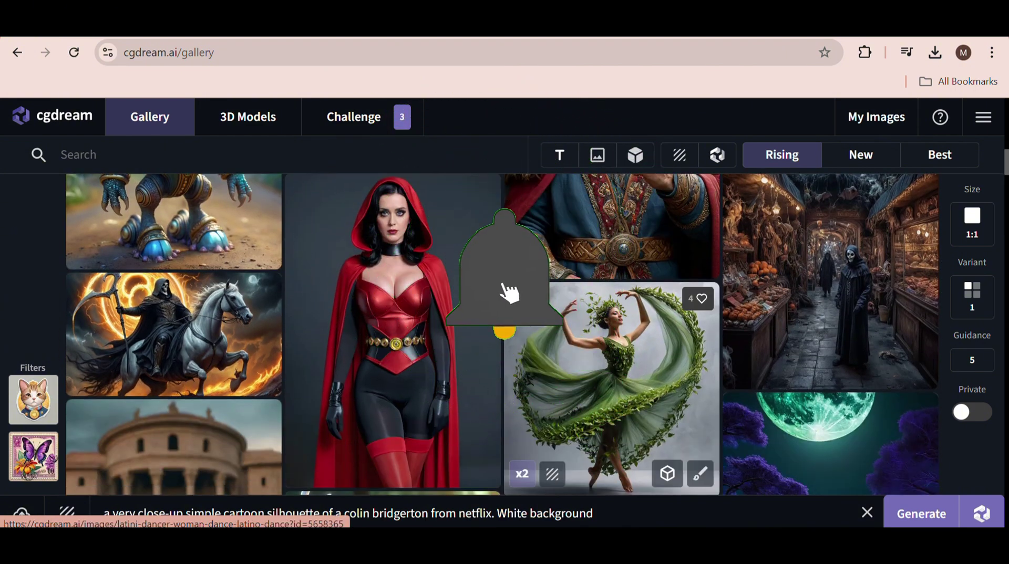
{"action": "scroll", "coordinate": [195, 304], "scroll_direction": "down", "scroll_amount": 3}
{"action": "scroll", "coordinate": [195, 305], "scroll_direction": "down", "scroll_amount": 2}
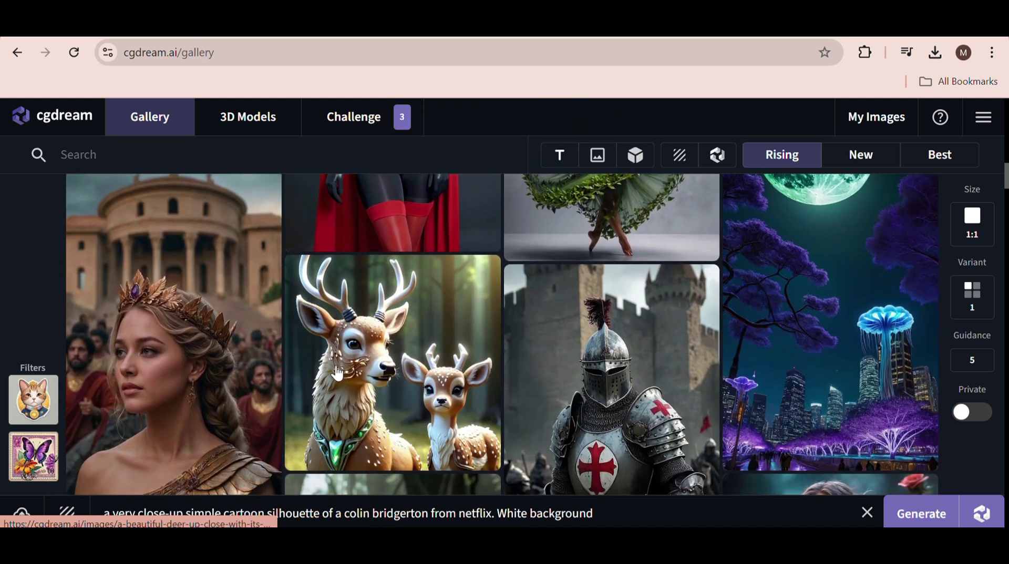
{"action": "scroll", "coordinate": [809, 374], "scroll_direction": "down", "scroll_amount": 2}
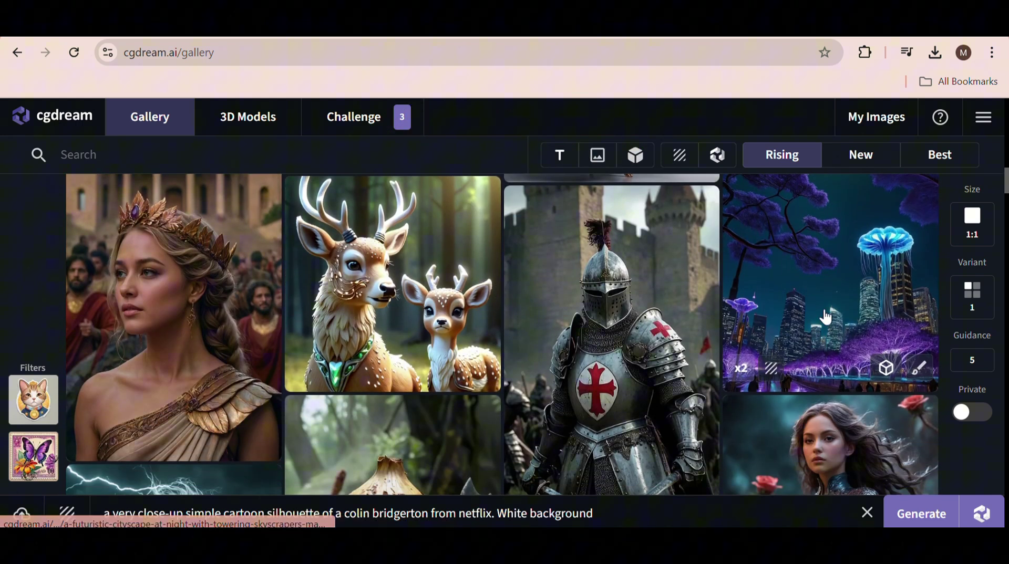
{"action": "scroll", "coordinate": [588, 376], "scroll_direction": "down", "scroll_amount": 4}
{"action": "scroll", "coordinate": [587, 377], "scroll_direction": "down", "scroll_amount": 4}
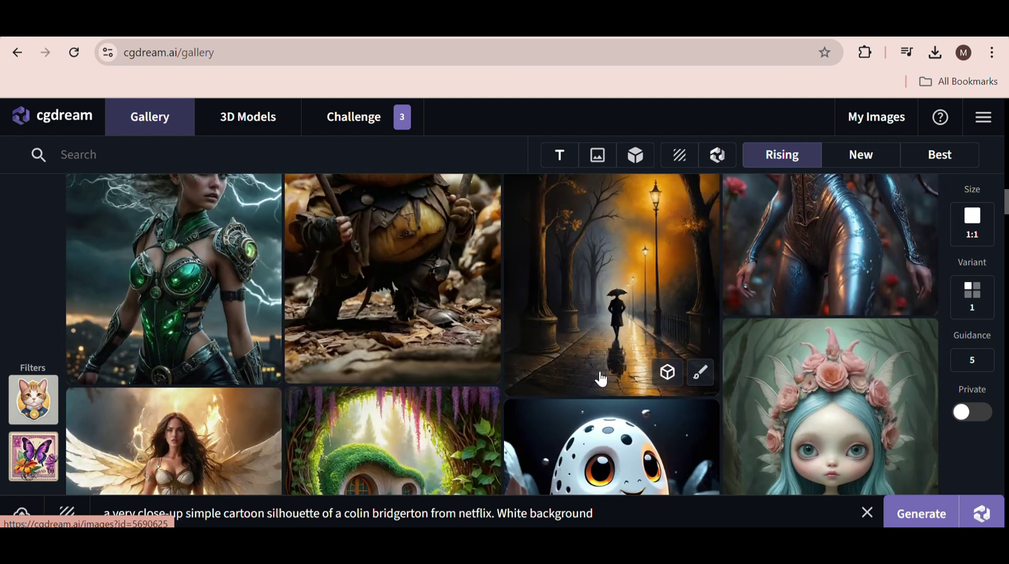
{"action": "scroll", "coordinate": [599, 376], "scroll_direction": "down", "scroll_amount": 3}
{"action": "scroll", "coordinate": [601, 378], "scroll_direction": "down", "scroll_amount": 6}
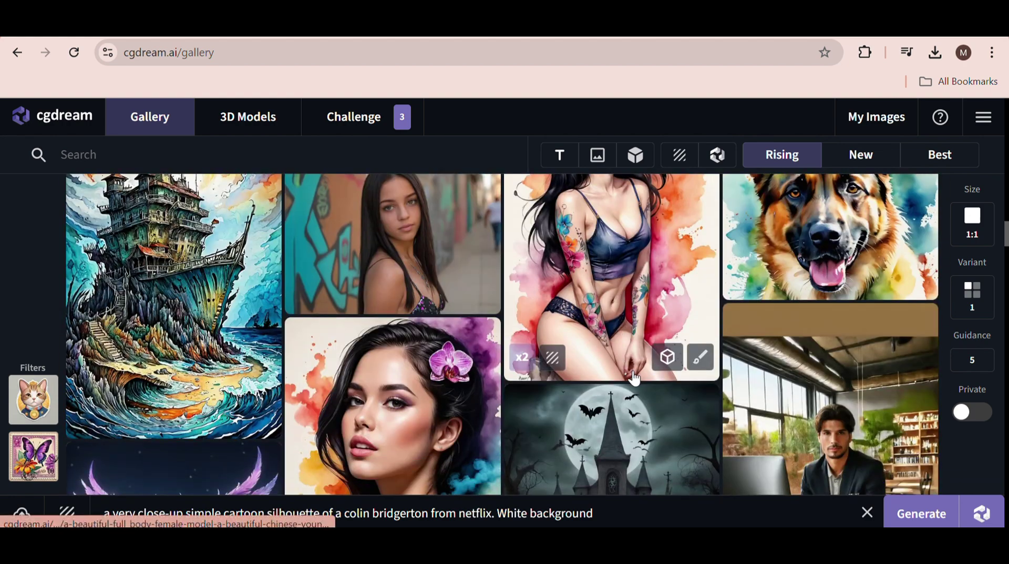
{"action": "scroll", "coordinate": [862, 300], "scroll_direction": "up", "scroll_amount": 3}
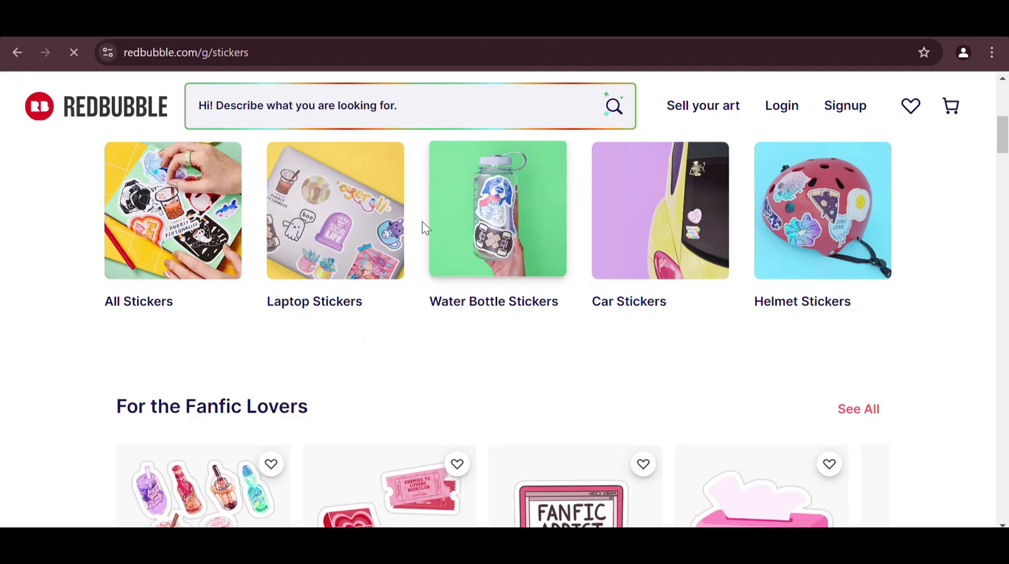
{"action": "scroll", "coordinate": [322, 237], "scroll_direction": "down", "scroll_amount": 3}
Step: Scroll the Redbubble stickers page and advance the sticker carousel two items
{"action": "scroll", "coordinate": [366, 310], "scroll_direction": "down", "scroll_amount": 2}
{"action": "scroll", "coordinate": [656, 253], "scroll_direction": "down", "scroll_amount": 5}
{"action": "scroll", "coordinate": [331, 305], "scroll_direction": "up", "scroll_amount": 4}
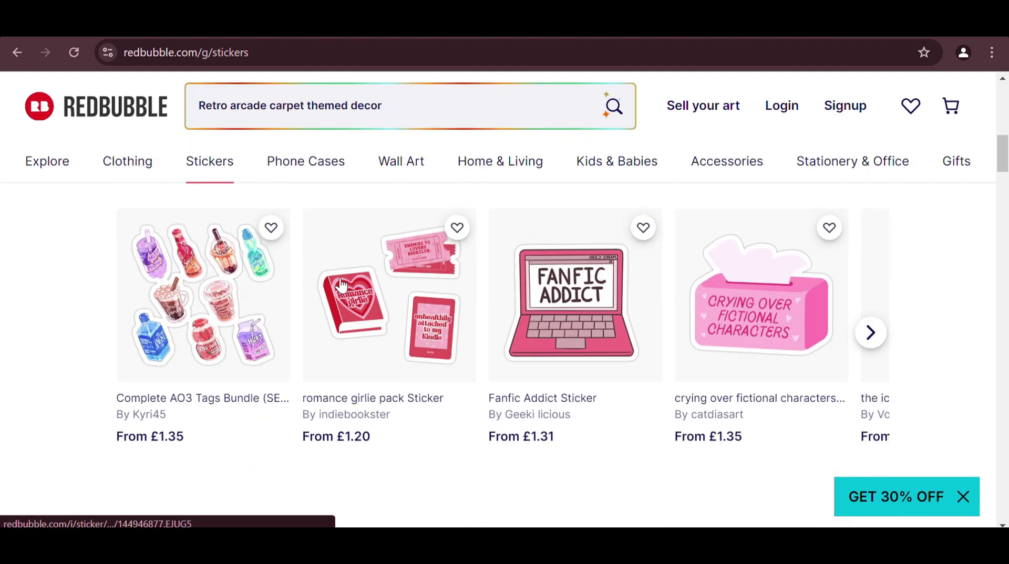
{"action": "scroll", "coordinate": [388, 326], "scroll_direction": "down", "scroll_amount": 3}
{"action": "scroll", "coordinate": [402, 327], "scroll_direction": "down", "scroll_amount": 5}
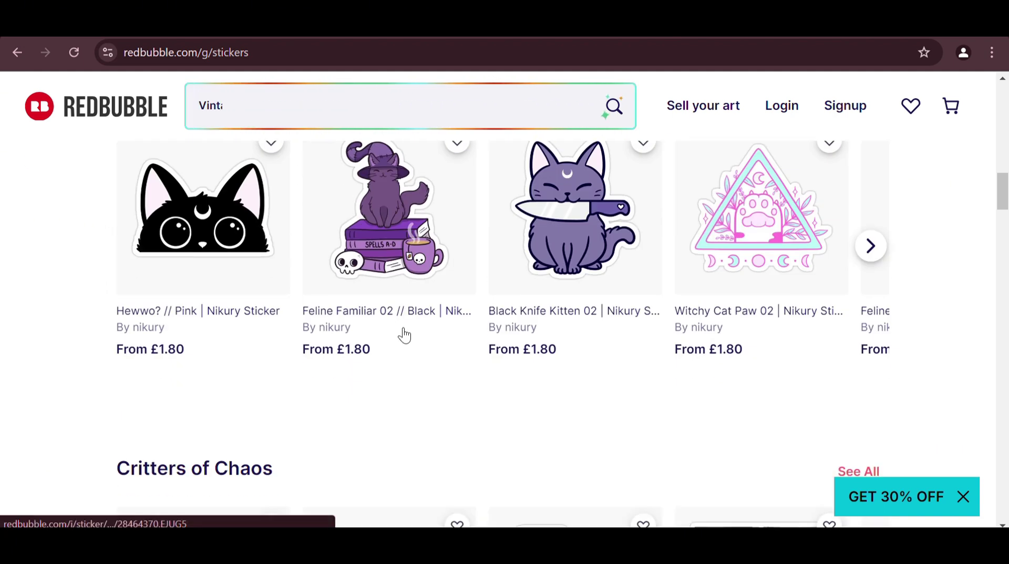
{"action": "left_click", "coordinate": [869, 246]}
{"action": "left_click", "coordinate": [871, 247]}
Step: Open The Coffee Cat Tarot // Black Rainbow sticker's product page and scroll through it
{"action": "scroll", "coordinate": [881, 256], "scroll_direction": "up", "scroll_amount": 1}
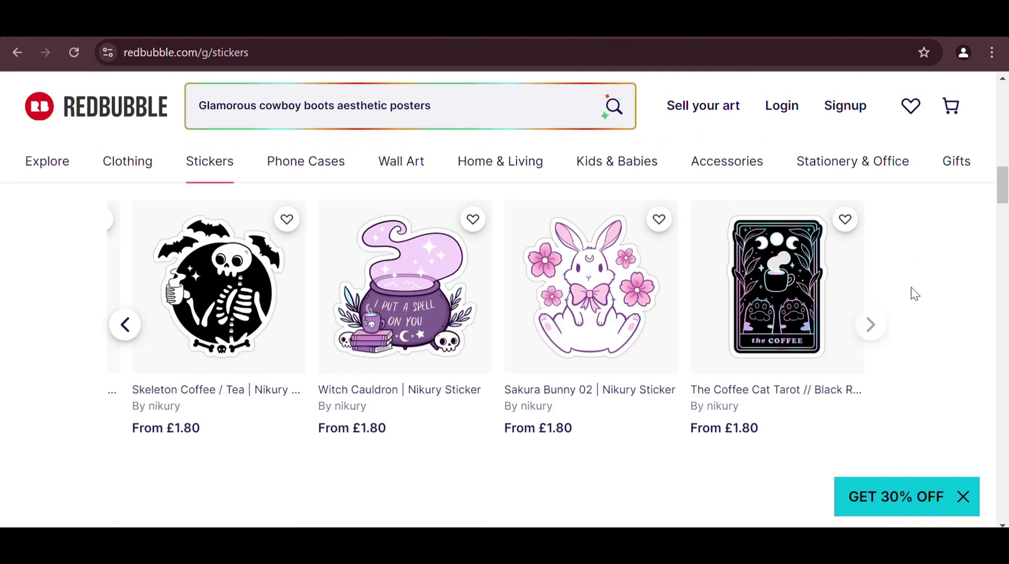
{"action": "left_click", "coordinate": [856, 327]}
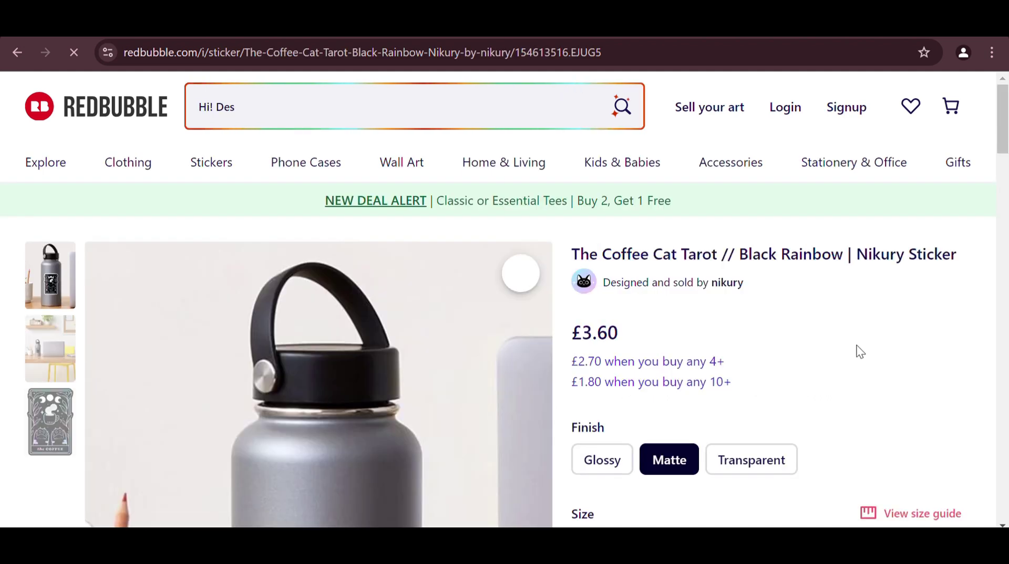
{"action": "scroll", "coordinate": [414, 258], "scroll_direction": "down", "scroll_amount": 7}
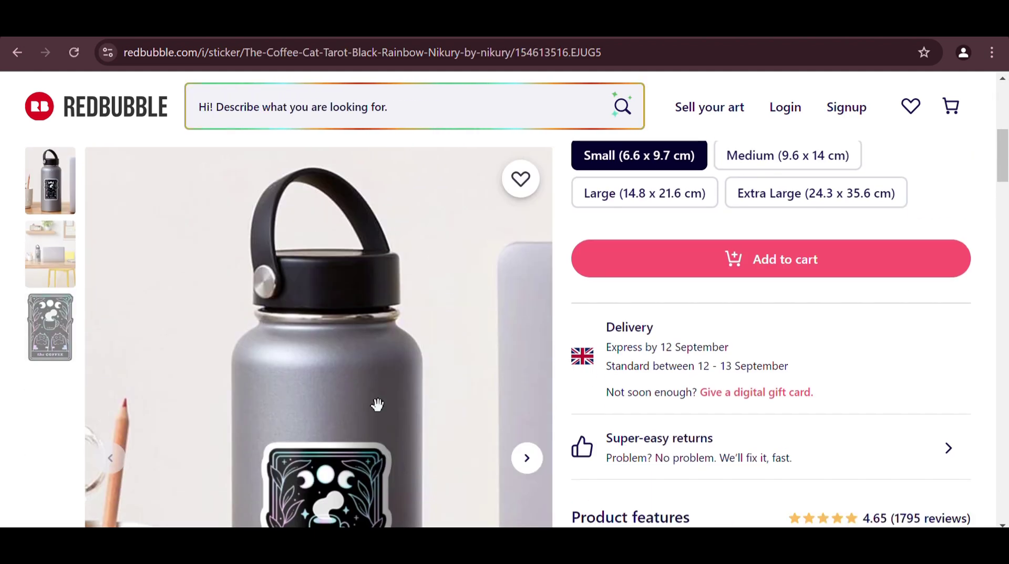
{"action": "scroll", "coordinate": [1006, 166], "scroll_direction": "down", "scroll_amount": 5}
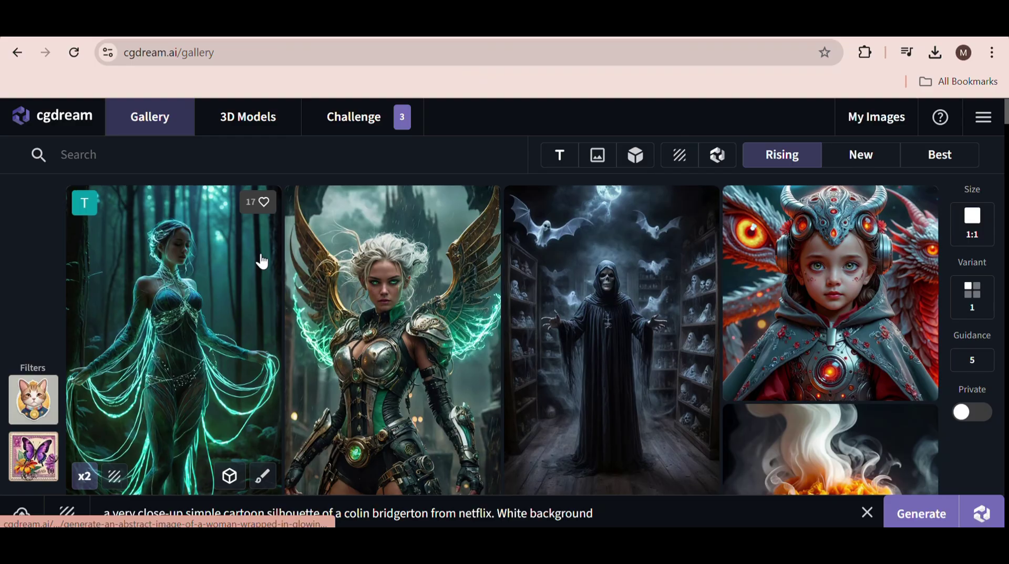
Step: Open the pit bull dog sticker from the gallery and select its full prompt text
{"action": "scroll", "coordinate": [262, 252], "scroll_direction": "down", "scroll_amount": 5}
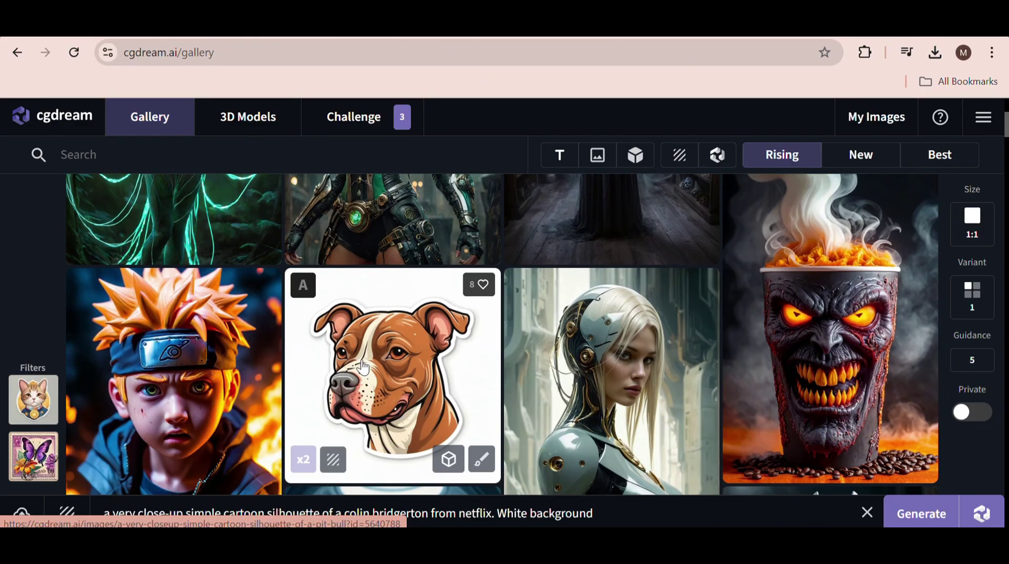
{"action": "left_click", "coordinate": [392, 376]}
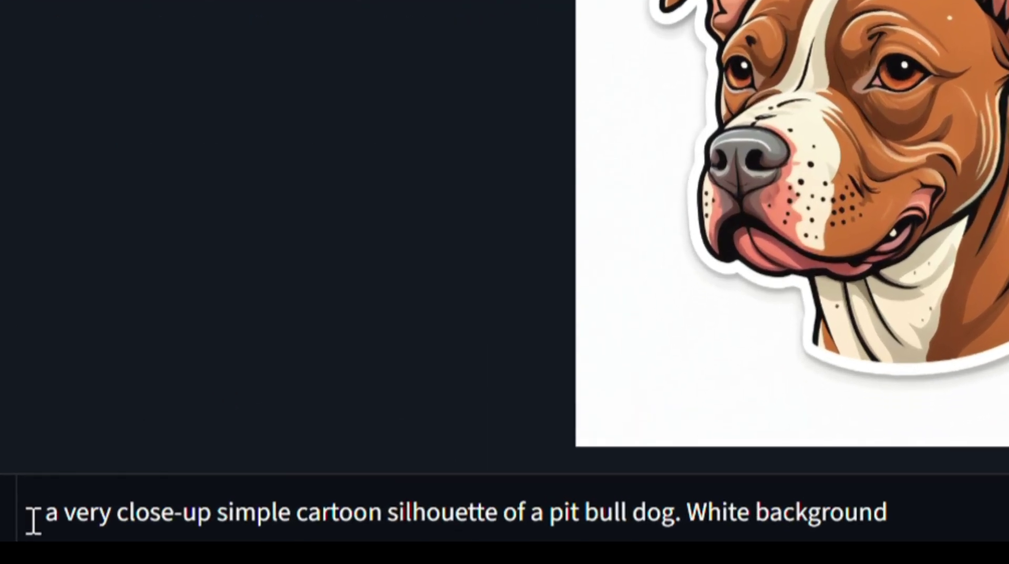
{"action": "left_click_drag", "start_coordinate": [33, 520], "coordinate": [740, 502]}
{"action": "left_click_drag", "start_coordinate": [740, 432], "coordinate": [954, 434]}
{"action": "left_click", "coordinate": [961, 433]}
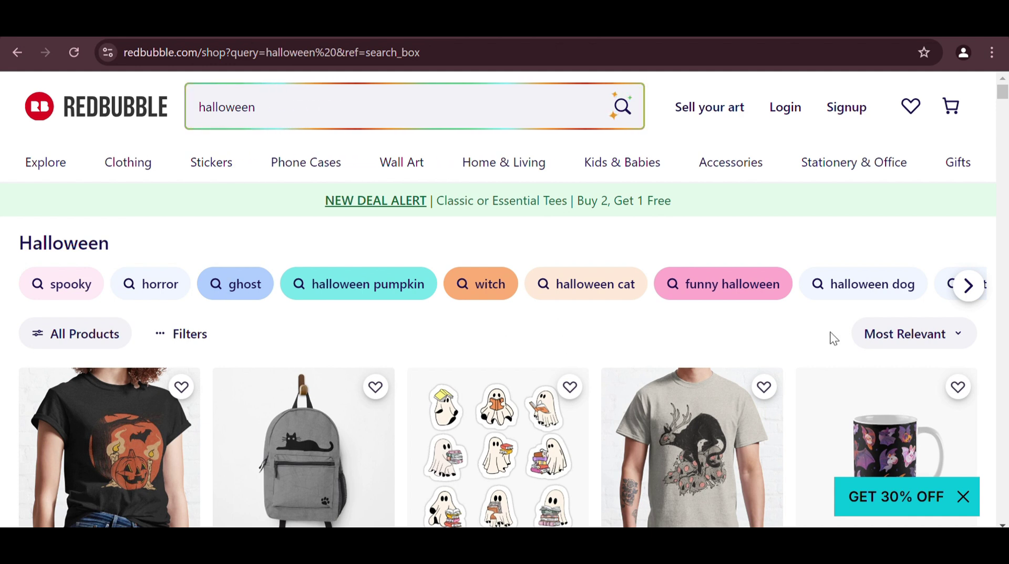
Step: Sort the halloween results by Best Selling and filter them to All Stickers
{"action": "left_click", "coordinate": [912, 334]}
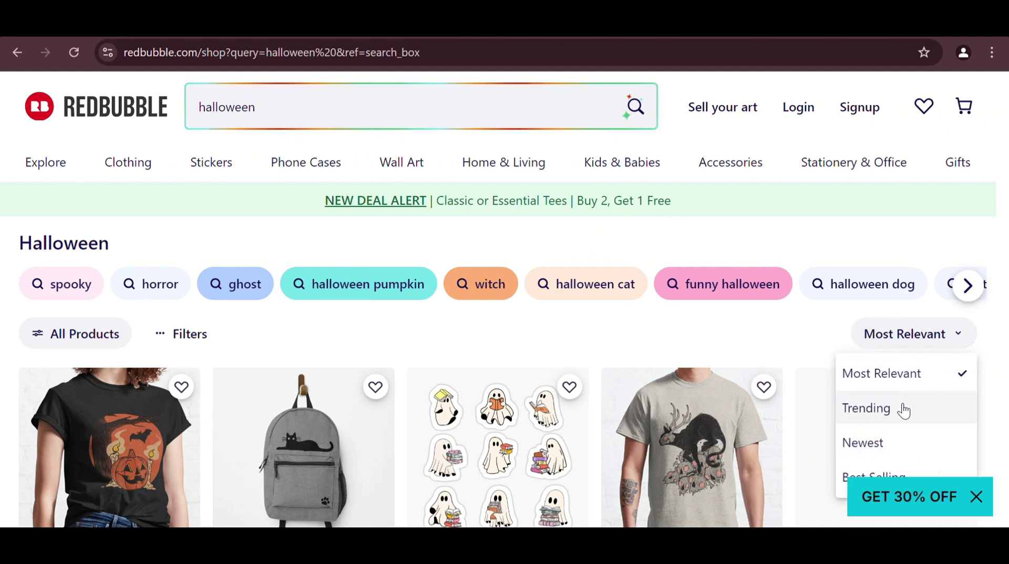
{"action": "left_click", "coordinate": [894, 474]}
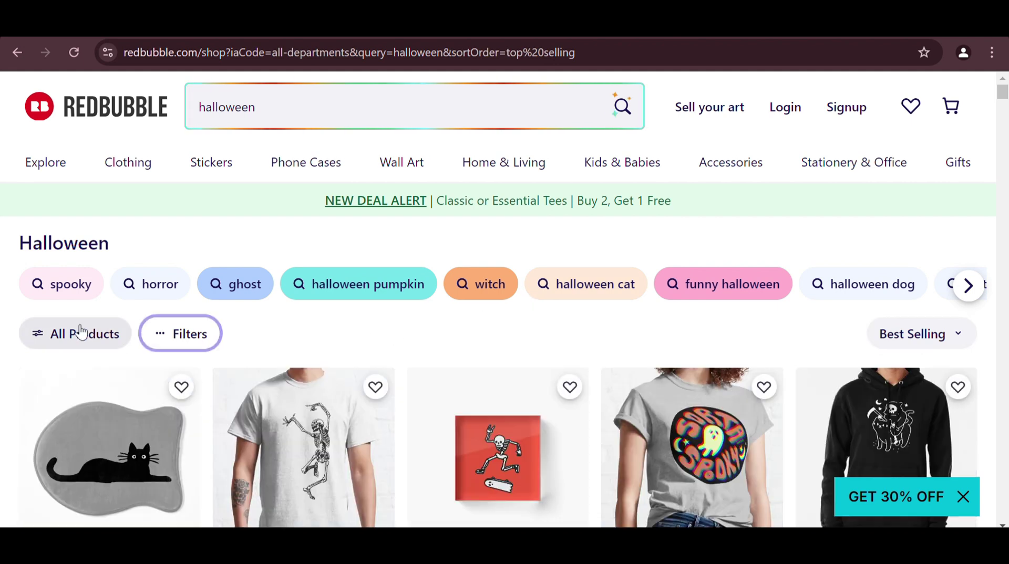
{"action": "left_click", "coordinate": [79, 330]}
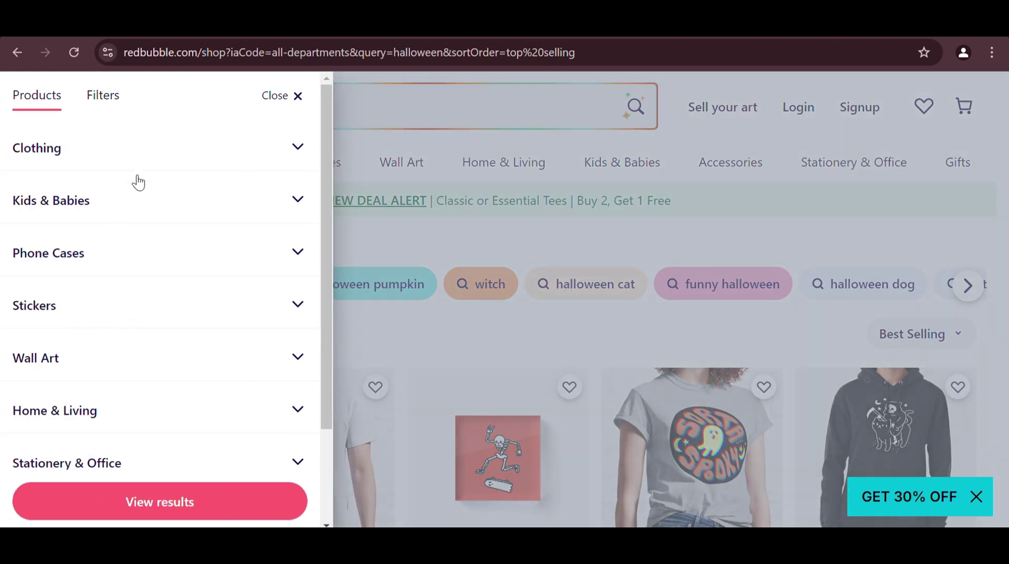
{"action": "left_click", "coordinate": [114, 315]}
{"action": "left_click", "coordinate": [32, 342]}
{"action": "left_click", "coordinate": [188, 502]}
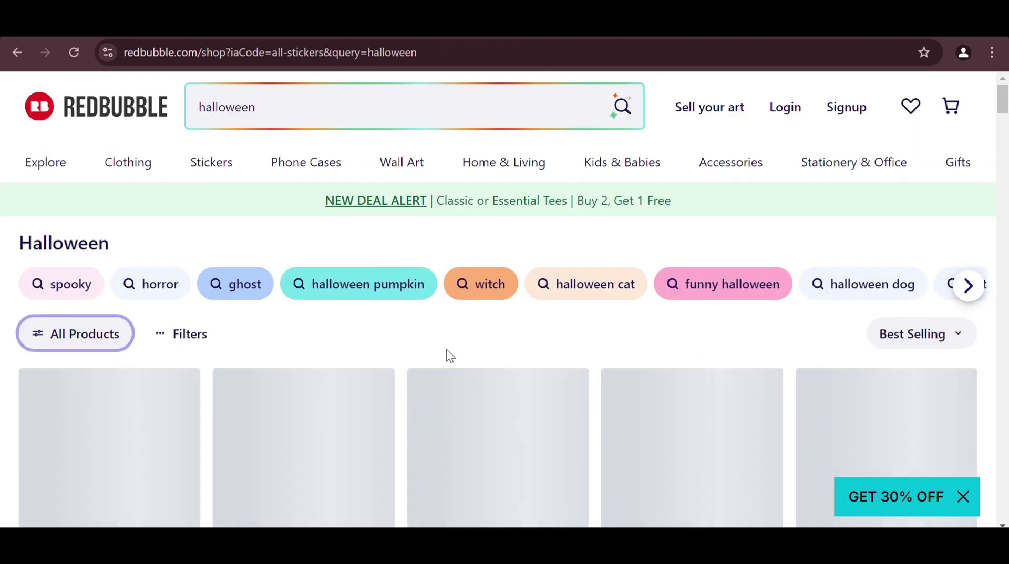
Step: Browse the halloween sticker designs and open the vintage pumpkin sticker listing
{"action": "scroll", "coordinate": [436, 315], "scroll_direction": "down", "scroll_amount": 5}
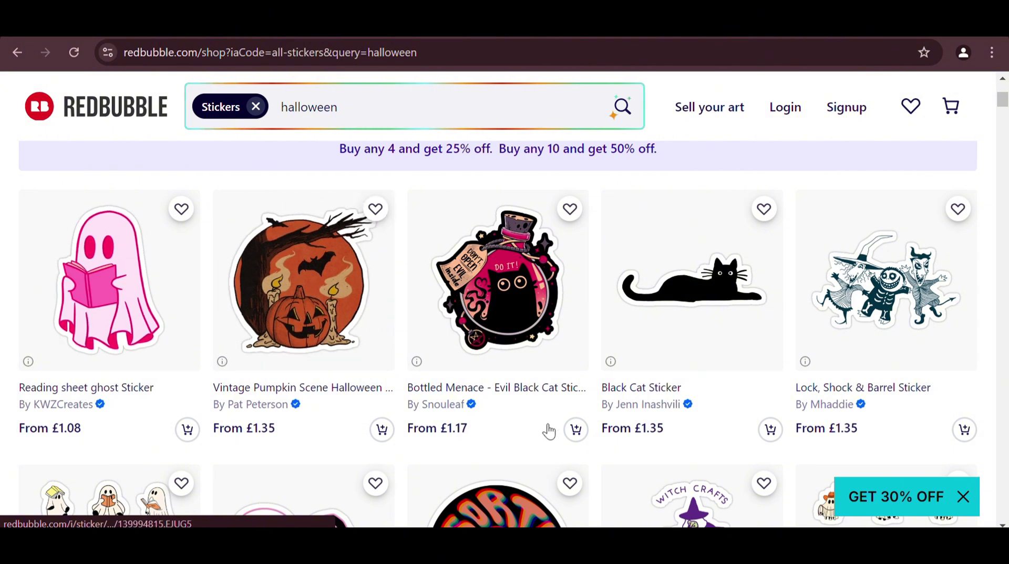
{"action": "scroll", "coordinate": [502, 422], "scroll_direction": "down", "scroll_amount": 1}
{"action": "scroll", "coordinate": [508, 425], "scroll_direction": "down", "scroll_amount": 1}
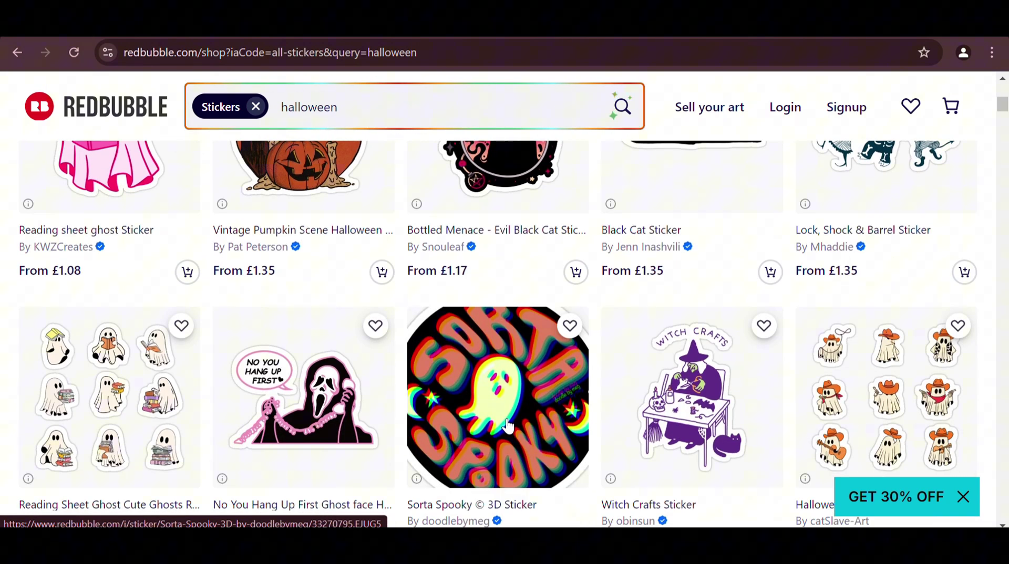
{"action": "scroll", "coordinate": [680, 417], "scroll_direction": "down", "scroll_amount": 4}
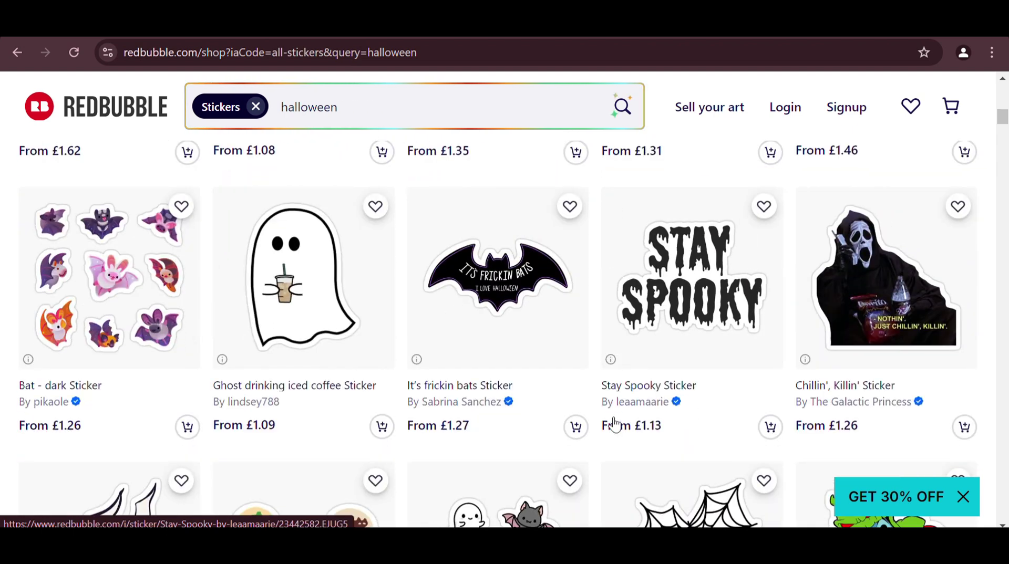
{"action": "scroll", "coordinate": [613, 426], "scroll_direction": "down", "scroll_amount": 2}
{"action": "scroll", "coordinate": [347, 357], "scroll_direction": "up", "scroll_amount": 5}
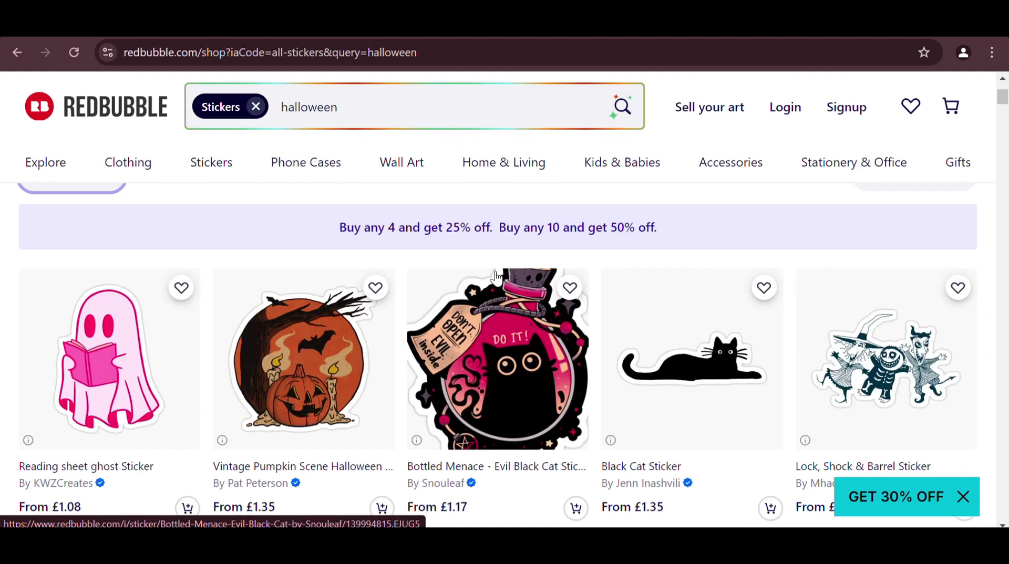
{"action": "left_click", "coordinate": [304, 359]}
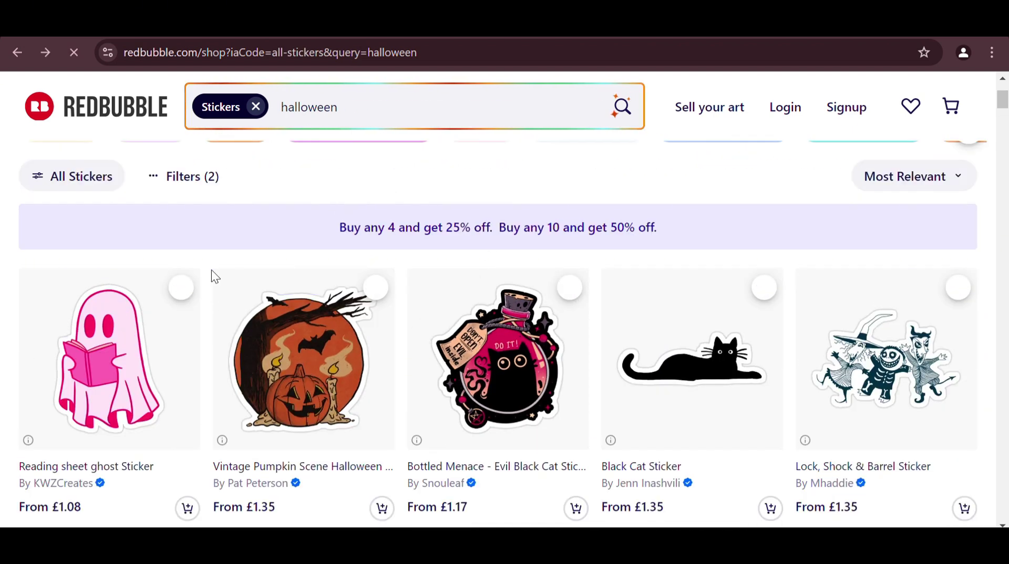
Step: Ask ChatGPT for an image-generator prompt producing stickers like the pumpkin image, and select its reply
{"action": "right_click", "coordinate": [338, 352]}
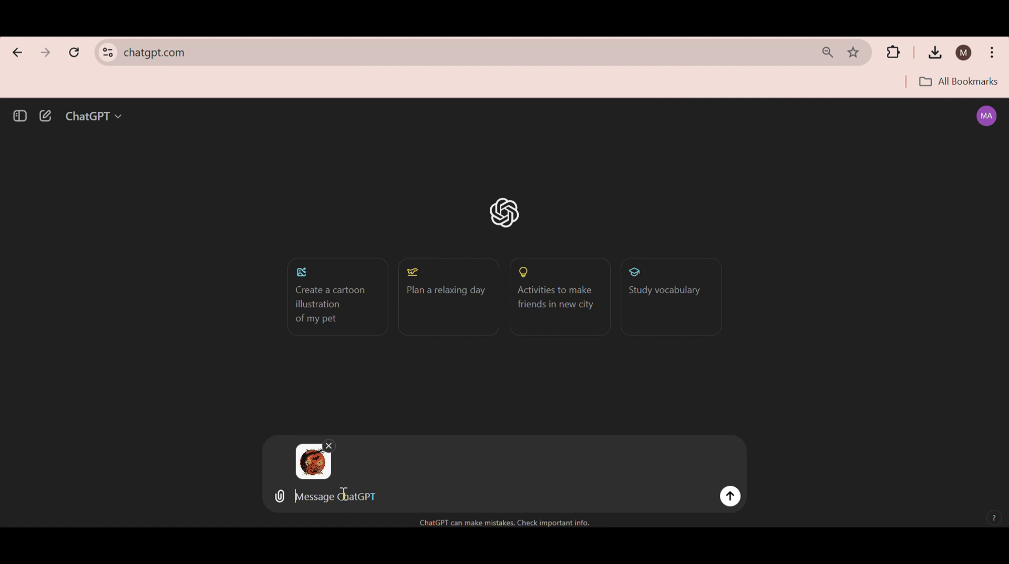
{"action": "type", "text": "ate a prompt"}
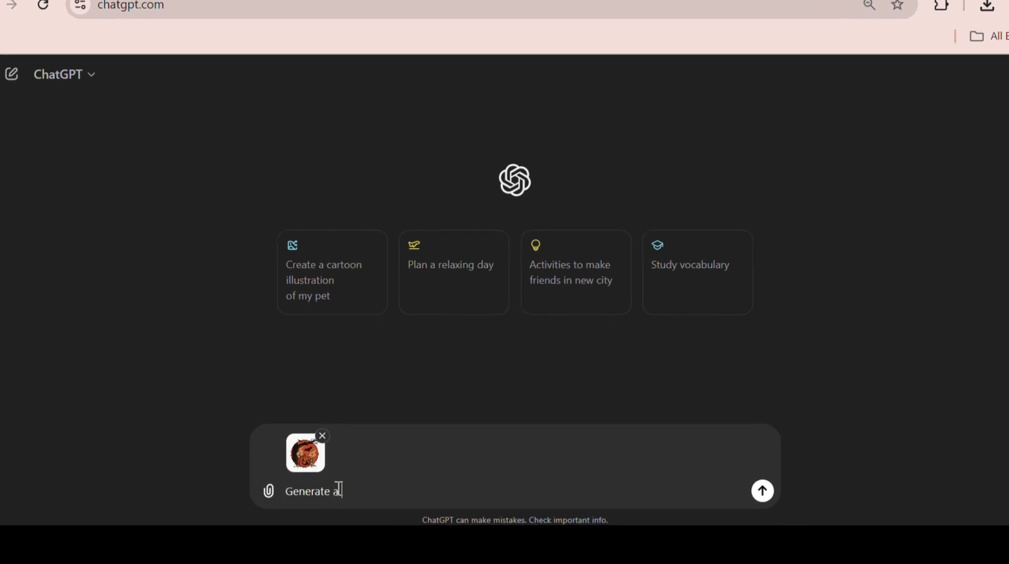
{"action": "type", "text": " for an image generator th"}
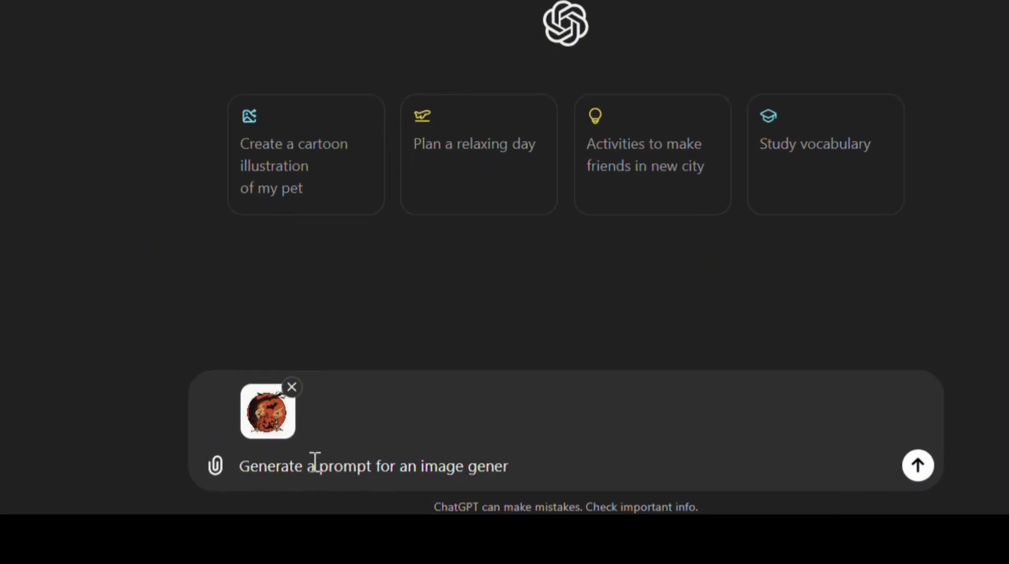
{"action": "type", "text": "at would"}
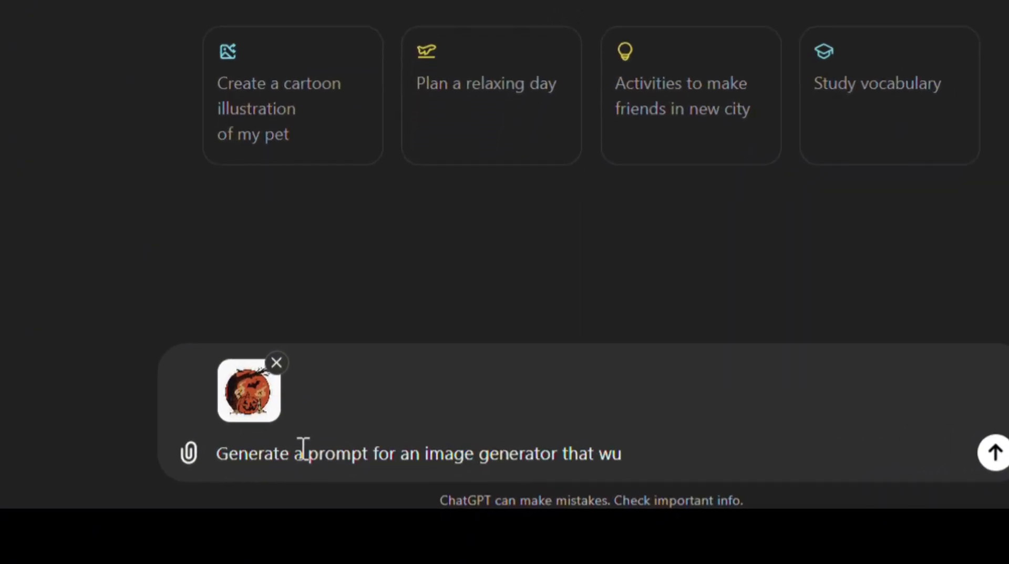
{"action": "type", "text": " produce sii"}
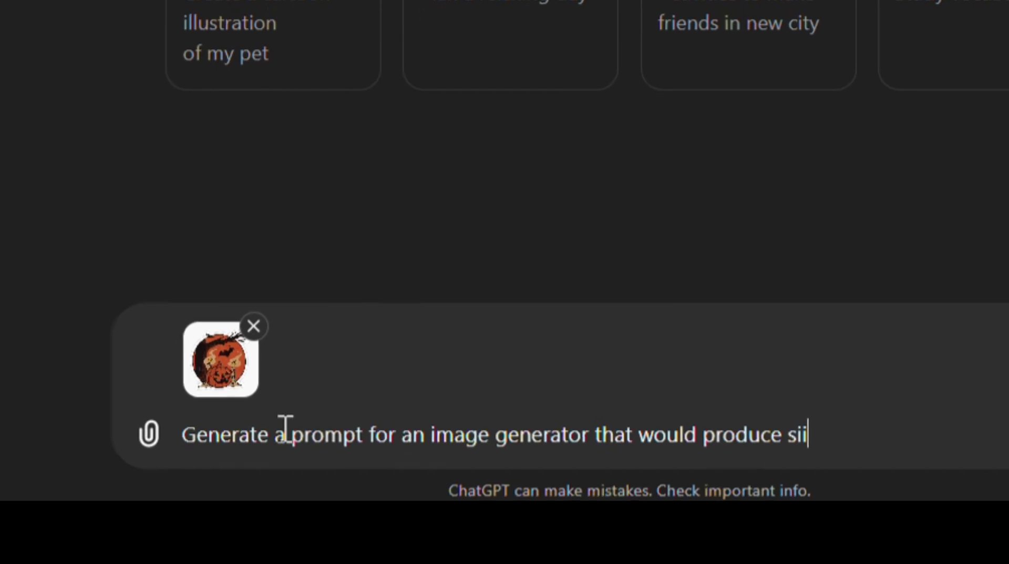
{"action": "key", "text": "BackSpace"}
{"action": "type", "text": "milar stickers"}
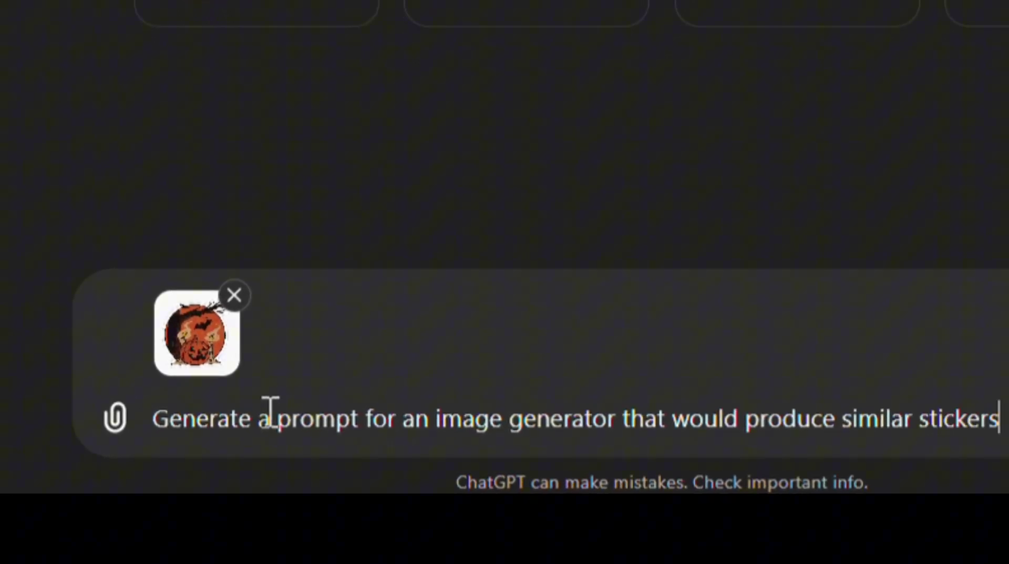
{"action": "key", "text": "Return"}
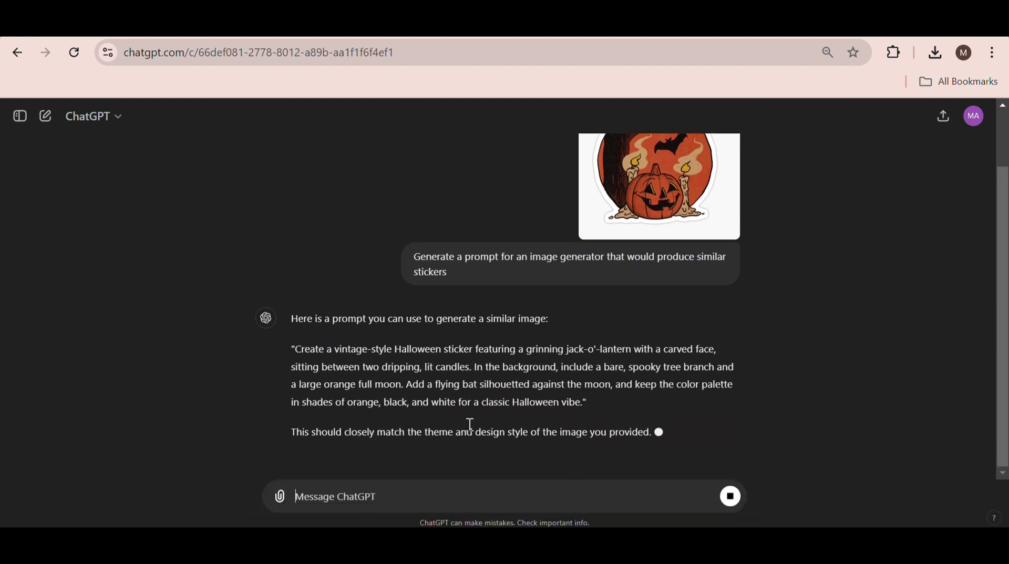
{"action": "left_click_drag", "start_coordinate": [294, 285], "coordinate": [619, 330]}
{"action": "key", "text": "ctrl+c"}
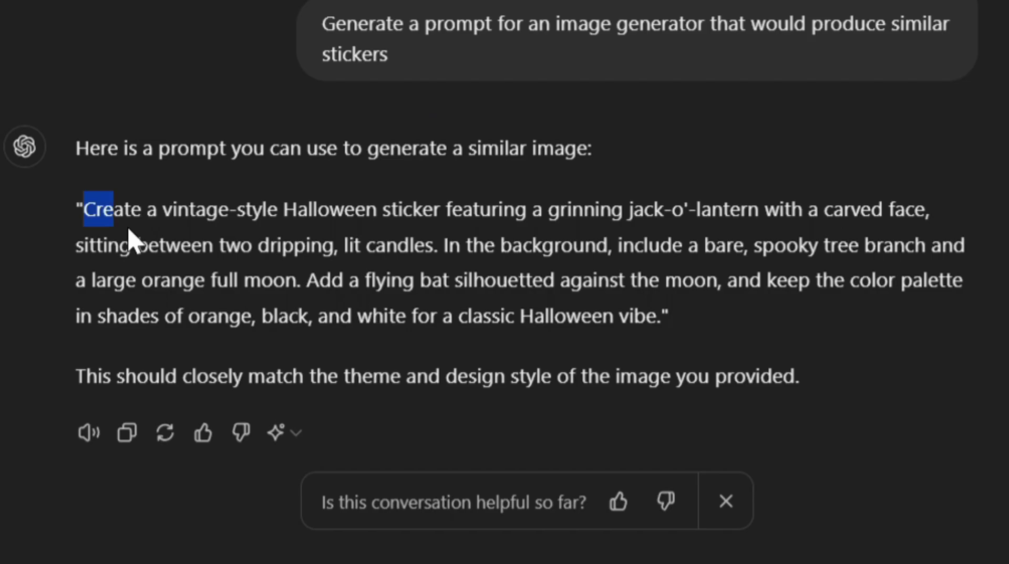
{"action": "left_click_drag", "start_coordinate": [738, 311], "coordinate": [671, 323]}
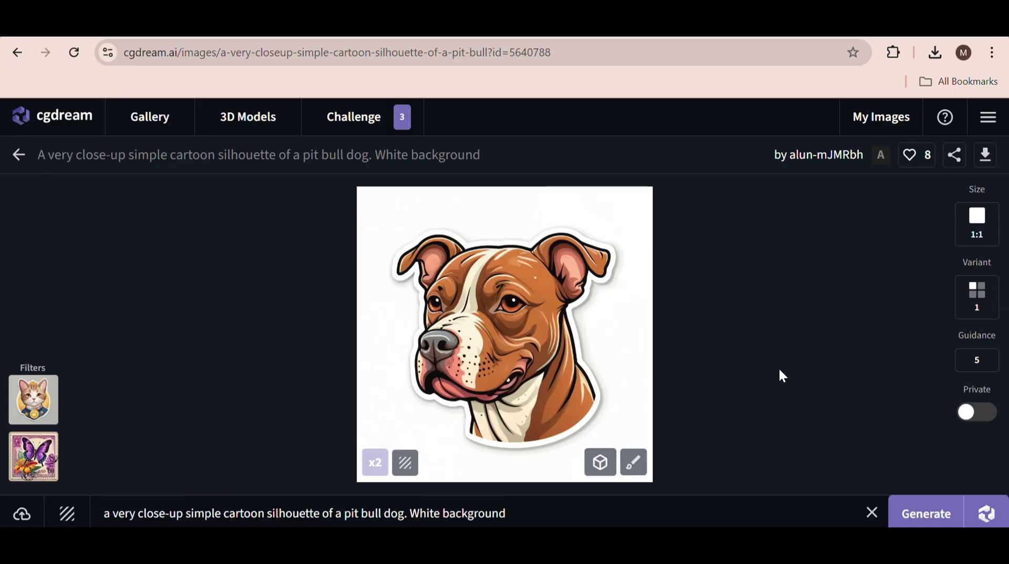
Step: Replace the pit bull prompt with the jack-o'-lantern witch-hat prompt and generate the sticker
{"action": "triple_click", "coordinate": [583, 520]}
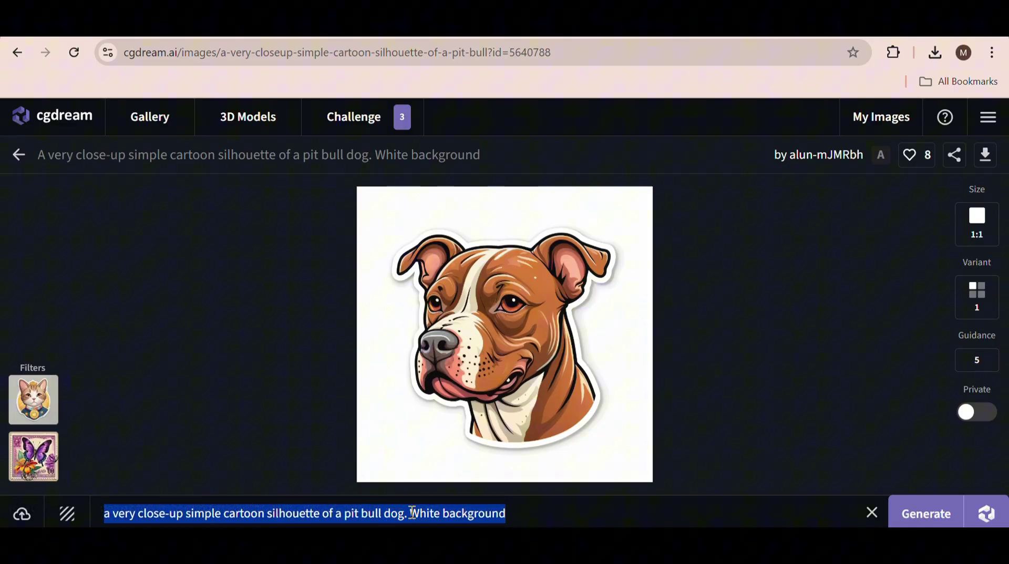
{"action": "key", "text": "ctrl+v"}
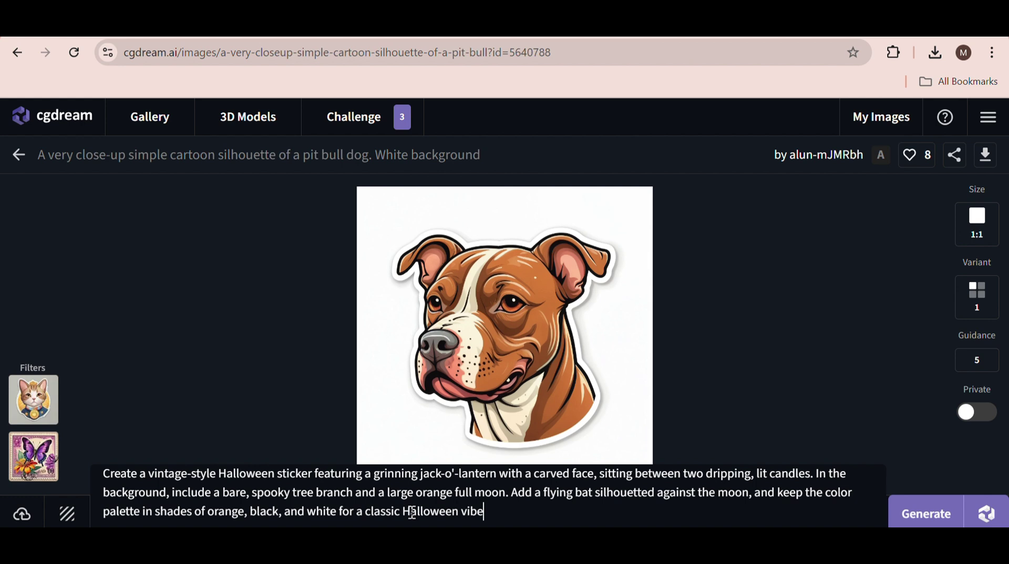
{"action": "left_click", "coordinate": [923, 513]}
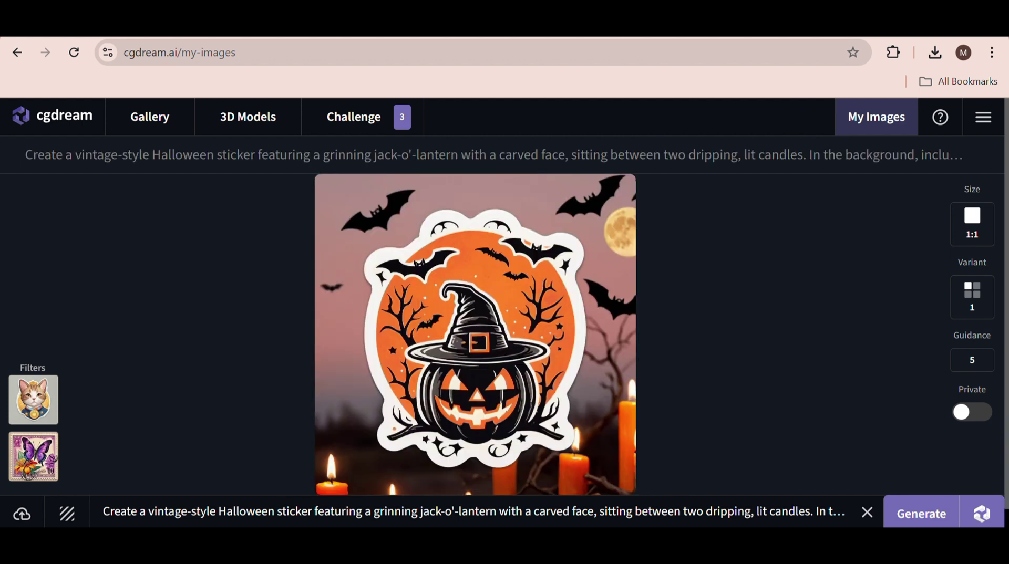
{"action": "scroll", "coordinate": [734, 298], "scroll_direction": "down", "scroll_amount": 1}
{"action": "mouse_move", "coordinate": [618, 310]}
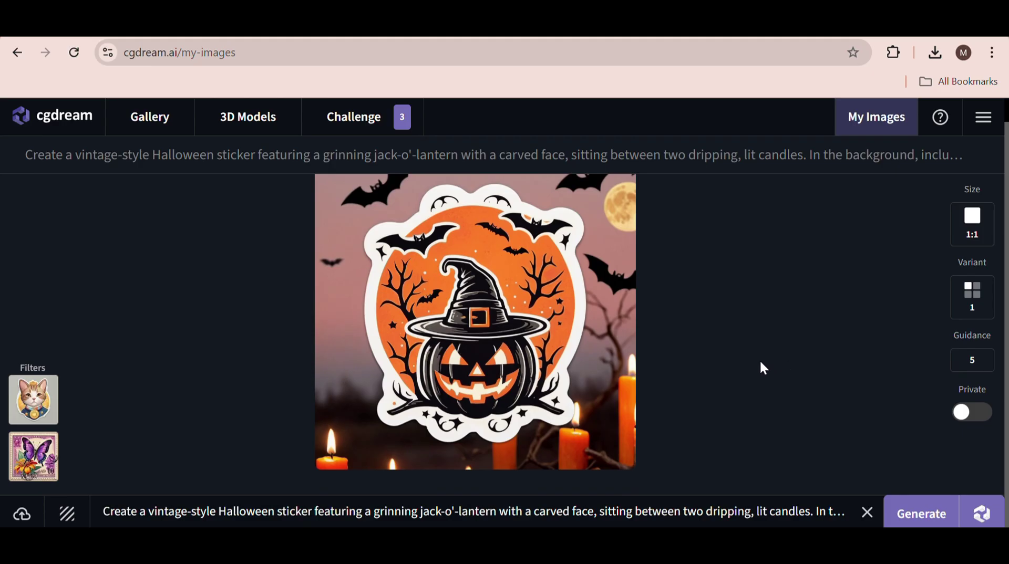
{"action": "mouse_move", "coordinate": [462, 455]}
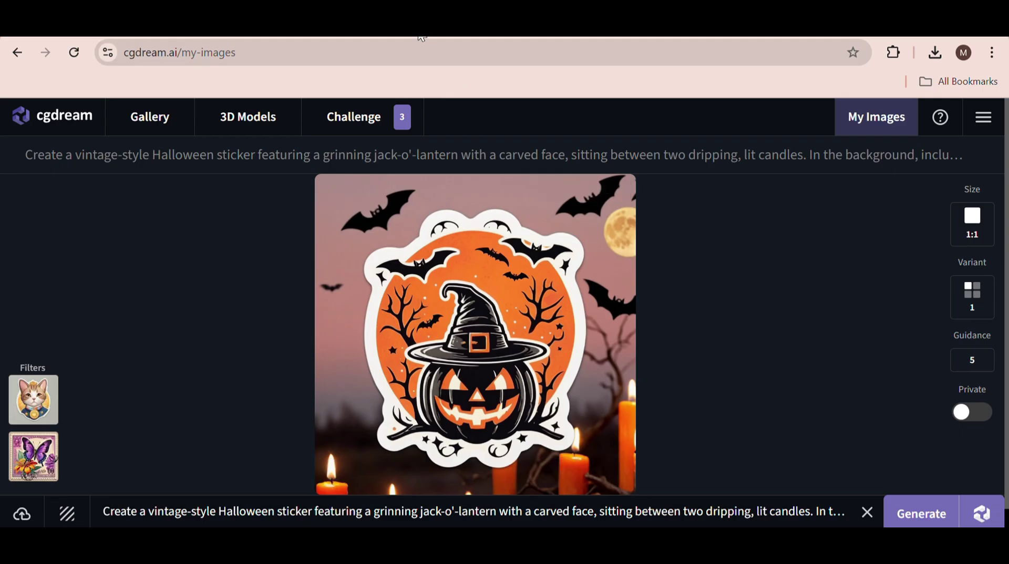
{"action": "scroll", "coordinate": [465, 236], "scroll_direction": "down", "scroll_amount": 1}
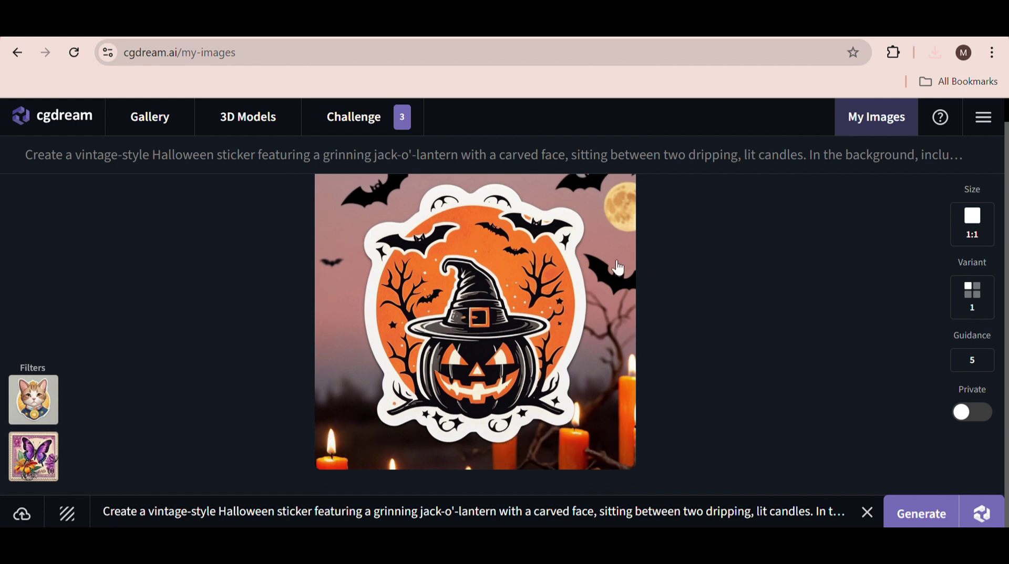
Step: Paste the jack-o'-lantern sticker into remove.bg and download the background-free version
{"action": "left_click", "coordinate": [411, 41]}
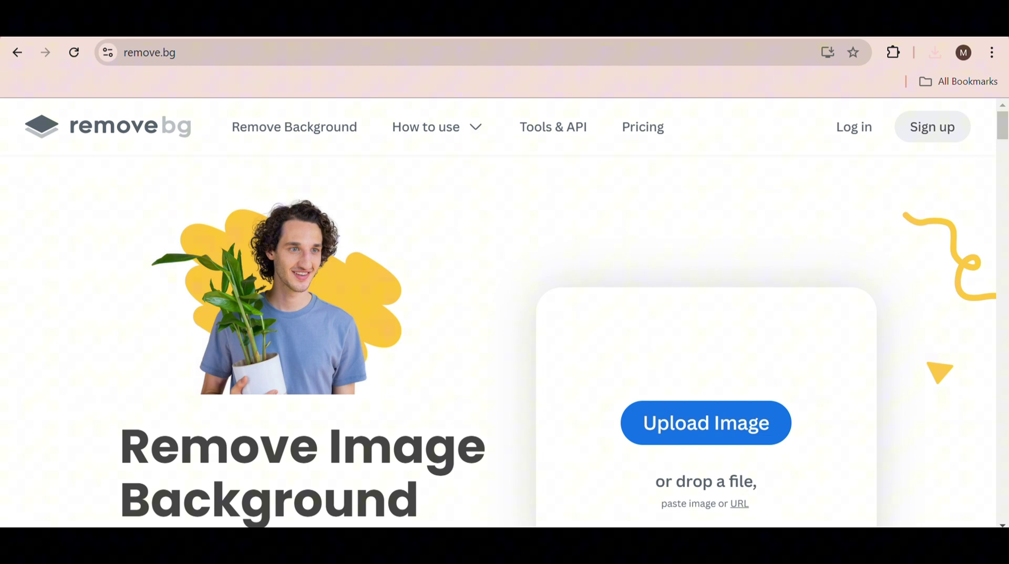
{"action": "key", "text": "ctrl+v"}
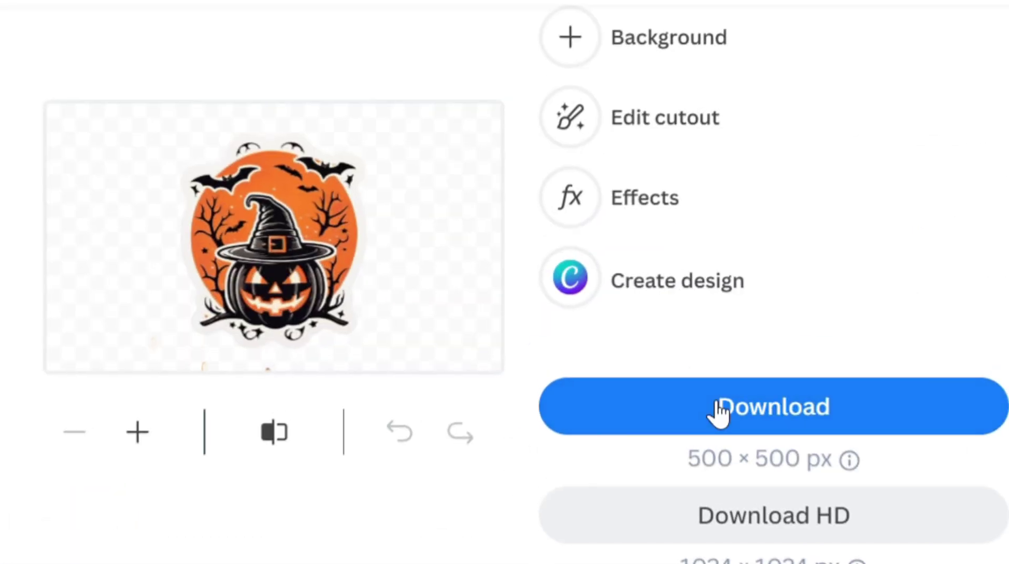
{"action": "left_click", "coordinate": [603, 380]}
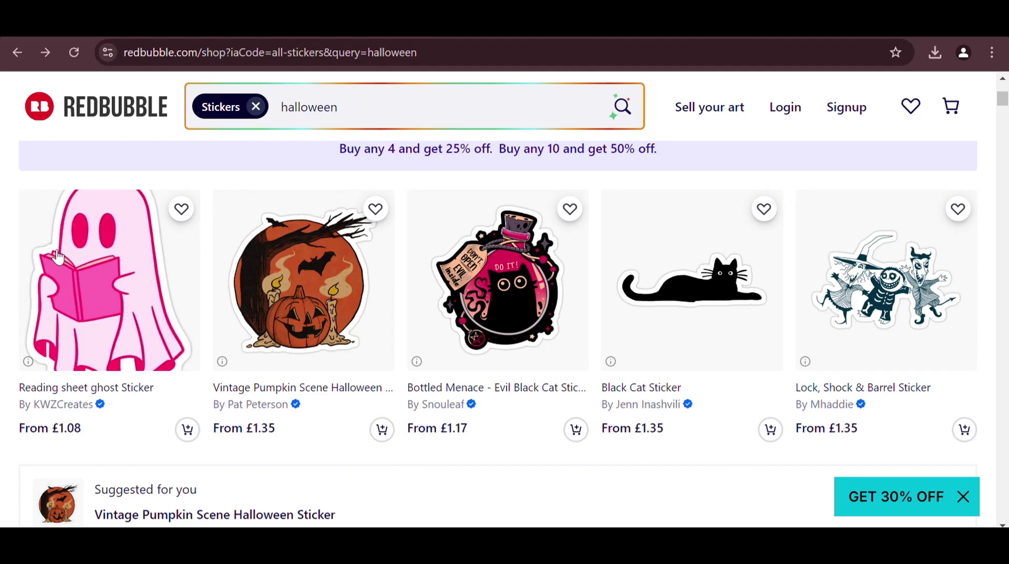
Step: Review the pink Reading sheet ghost sticker listing, then go back and right-click its image
{"action": "left_click", "coordinate": [88, 264]}
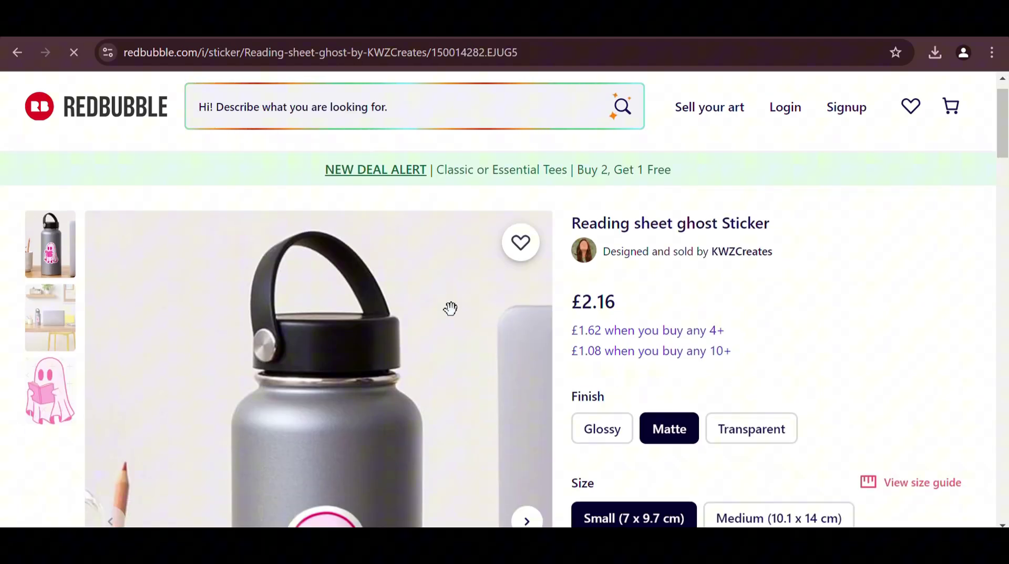
{"action": "scroll", "coordinate": [451, 309], "scroll_direction": "down", "scroll_amount": 5}
{"action": "scroll", "coordinate": [375, 327], "scroll_direction": "down", "scroll_amount": 5}
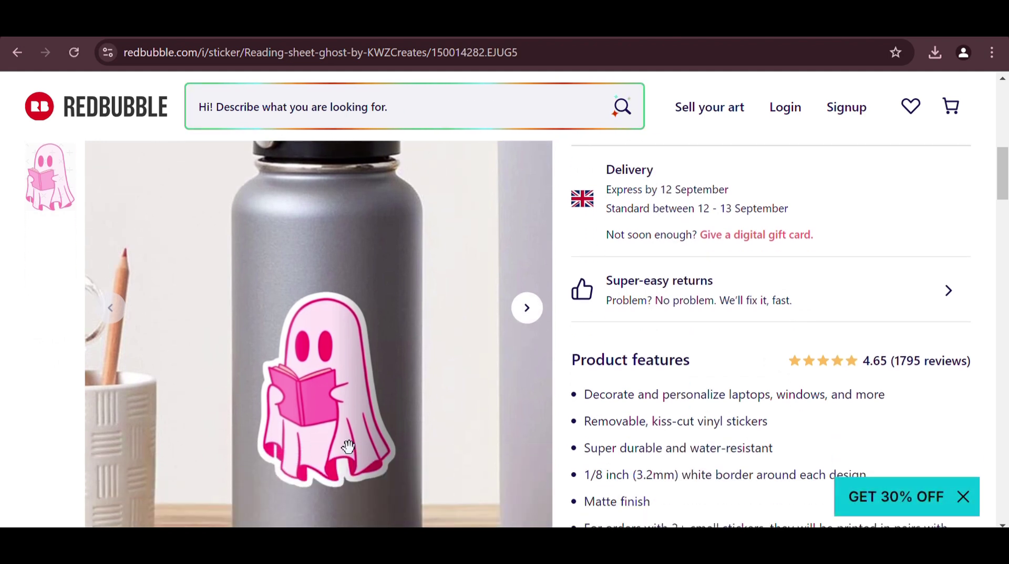
{"action": "left_click", "coordinate": [18, 53]}
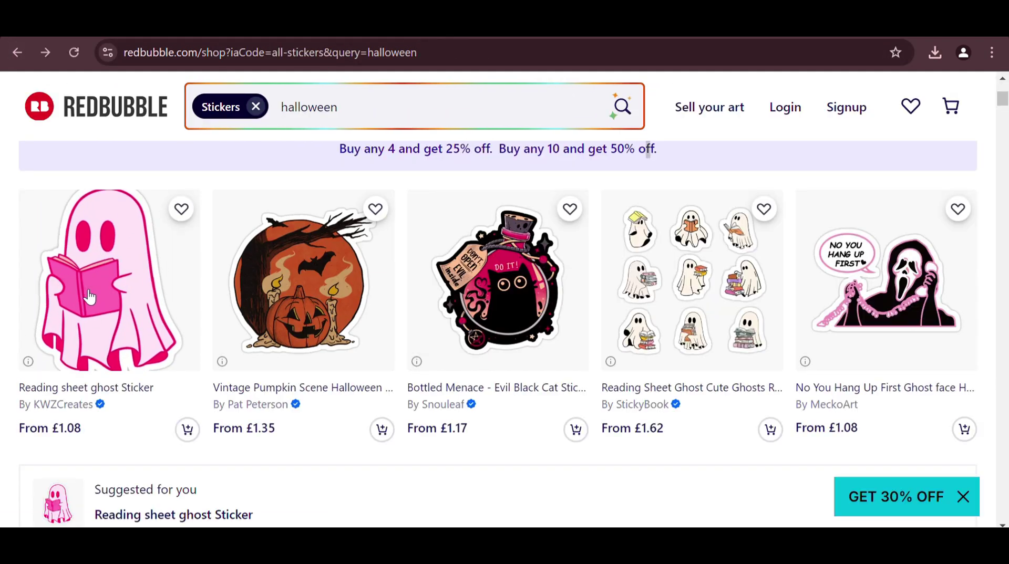
{"action": "right_click", "coordinate": [90, 297]}
{"action": "scroll", "coordinate": [166, 184], "scroll_direction": "down", "scroll_amount": 3}
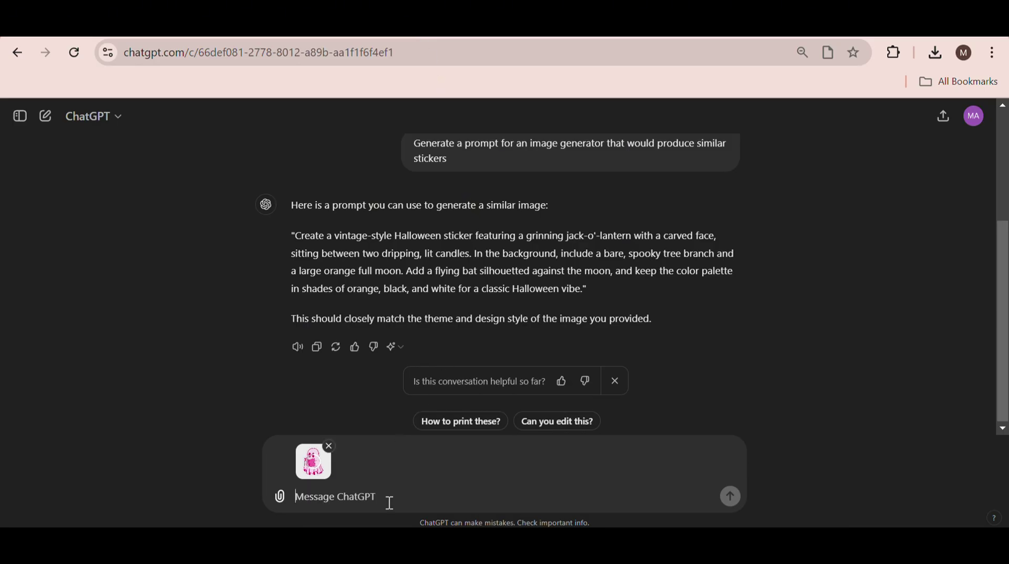
Step: Ask ChatGPT to 'Do the same' for the ghost image and select the returned prompt
{"action": "type", "text": "Do the same for this image"}
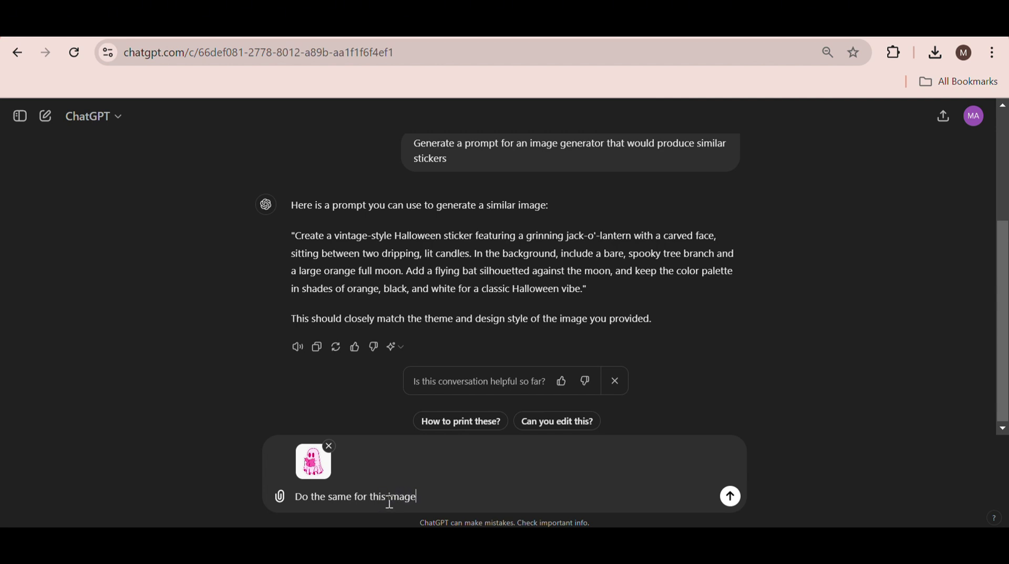
{"action": "key", "text": "Return"}
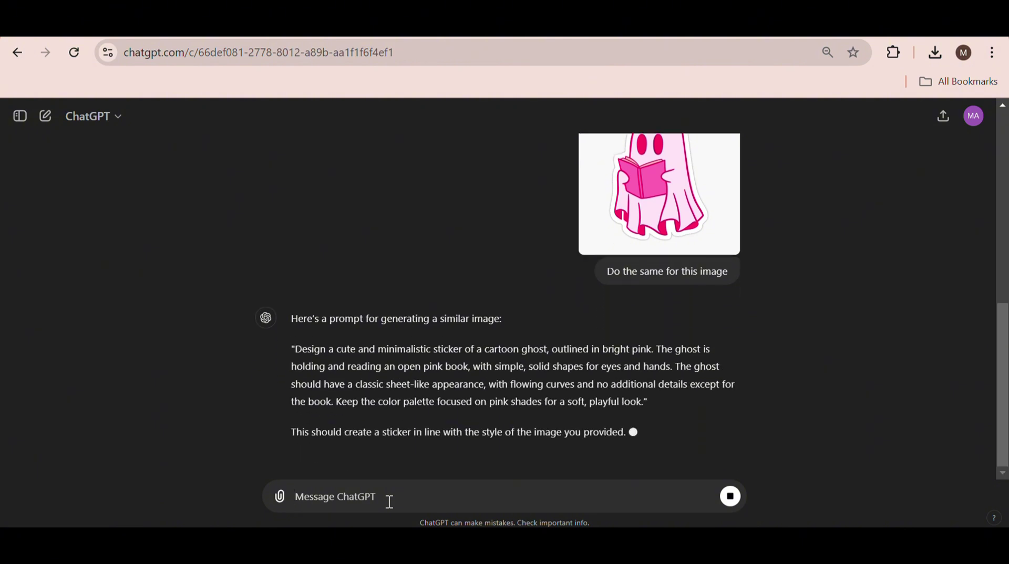
{"action": "left_click_drag", "start_coordinate": [295, 350], "coordinate": [639, 405]}
{"action": "key", "text": "ctrl+c"}
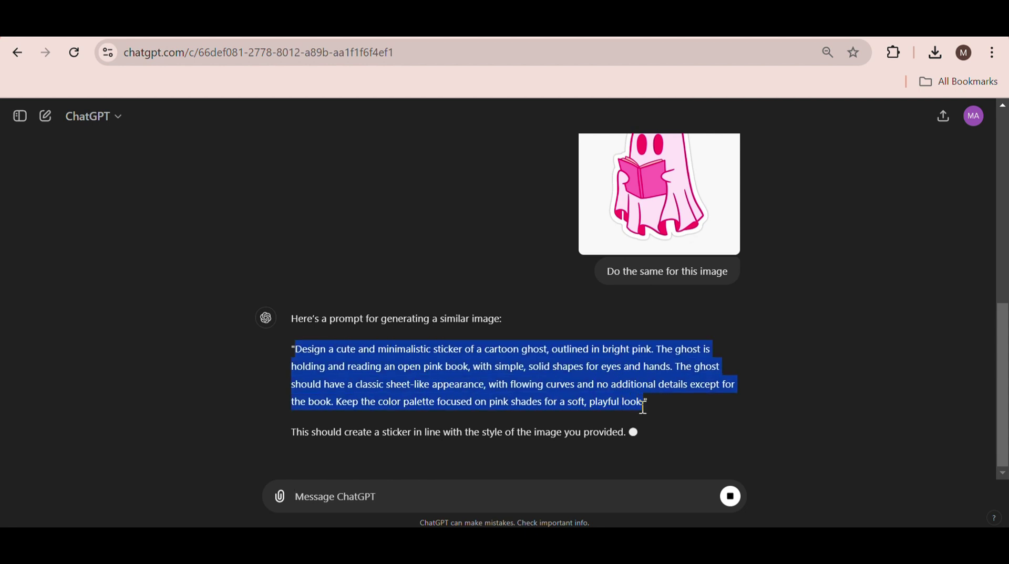
Step: Replace the CGDream prompt with the ghost prompt and generate the pink book-reading ghost sticker
{"action": "key", "text": "ctrl+Tab"}
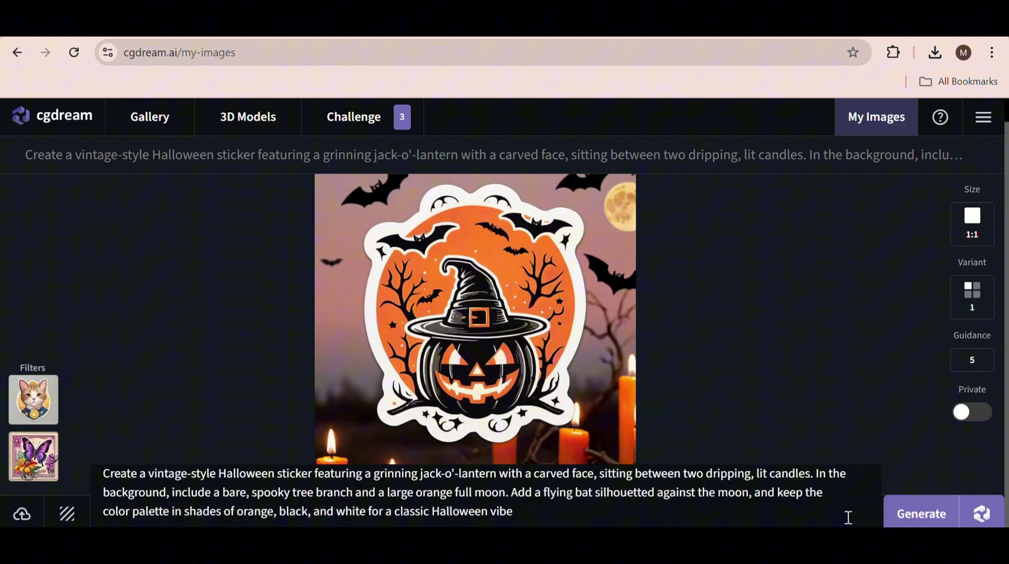
{"action": "key", "text": "ctrl+a"}
{"action": "key", "text": "ctrl+v"}
{"action": "left_click", "coordinate": [955, 520]}
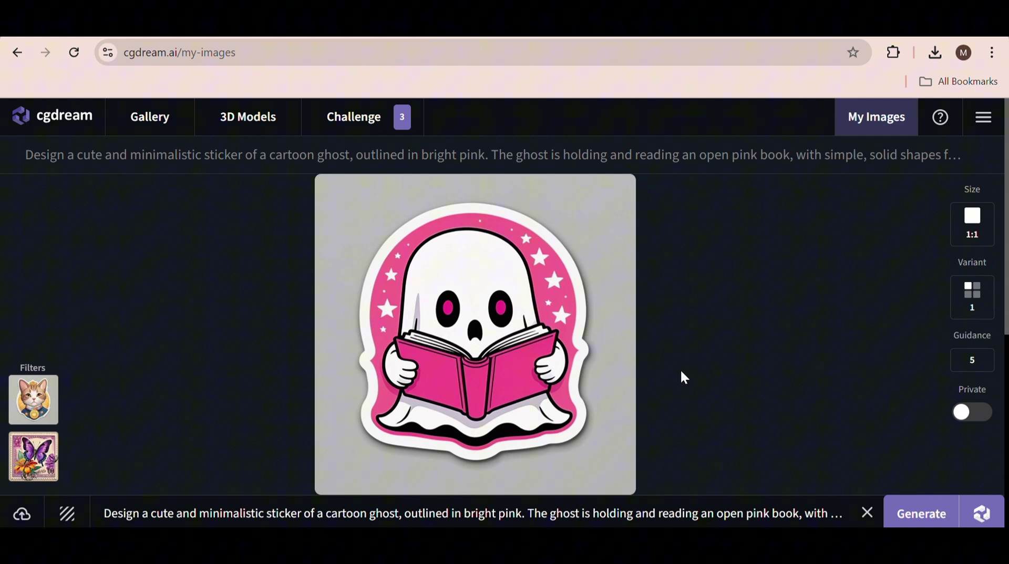
{"action": "mouse_move", "coordinate": [440, 207]}
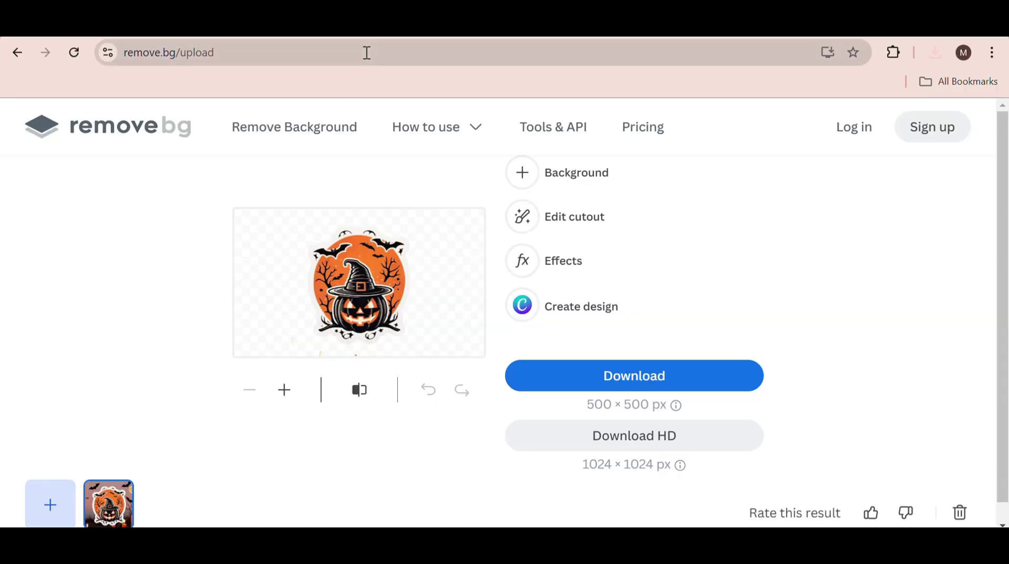
Step: Paste the ghost sticker into remove.bg and download its background-free cut-out
{"action": "key", "text": "ctrl+v"}
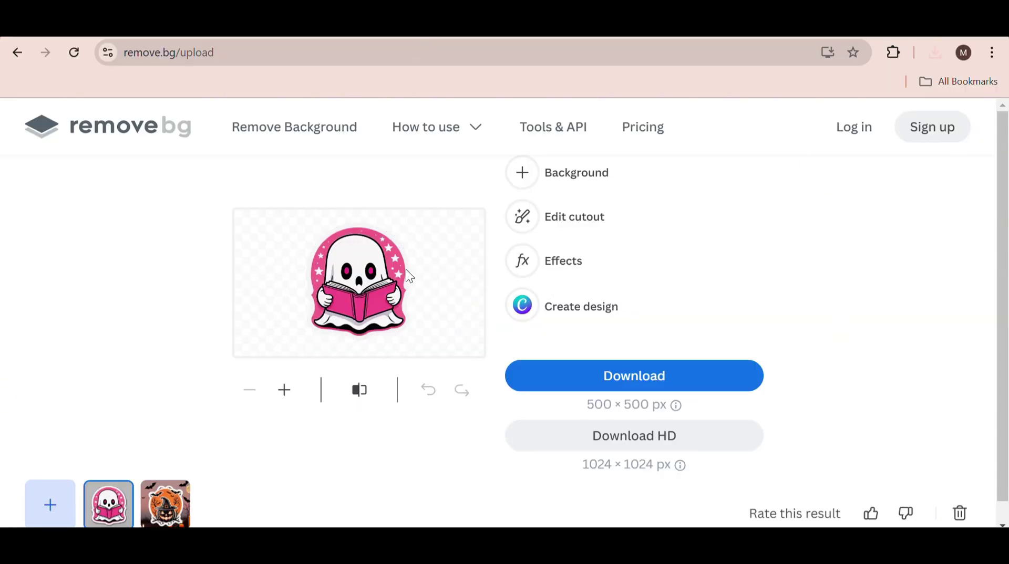
{"action": "left_click", "coordinate": [559, 375]}
{"action": "left_click", "coordinate": [418, 31]}
Step: Upload the ghost cut-out PNG as new Redbubble work and scroll through its tiny product previews
{"action": "left_click_drag", "start_coordinate": [585, 371], "coordinate": [368, 353]}
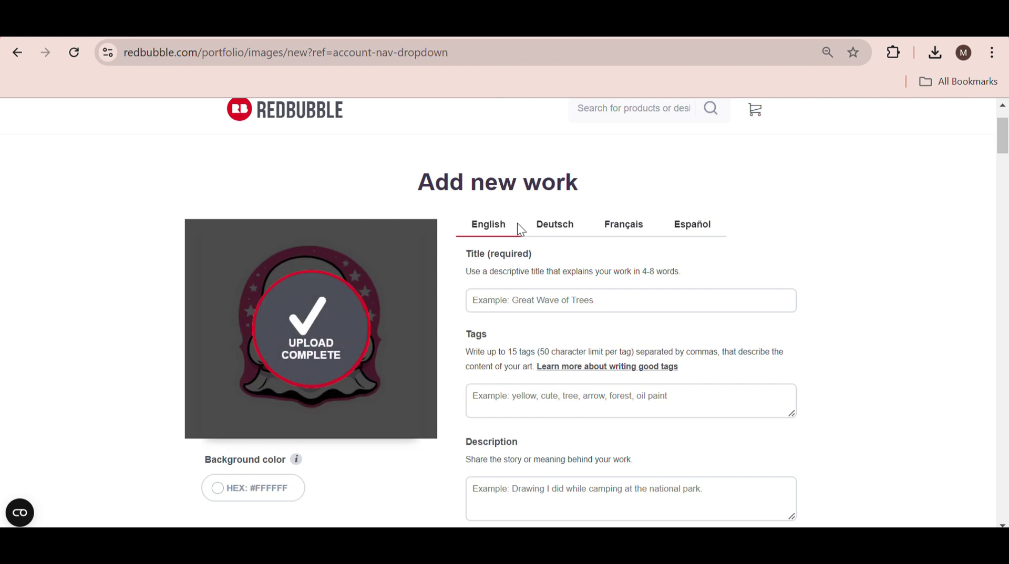
{"action": "scroll", "coordinate": [694, 306], "scroll_direction": "down", "scroll_amount": 4}
{"action": "scroll", "coordinate": [694, 306], "scroll_direction": "down", "scroll_amount": 2}
{"action": "scroll", "coordinate": [695, 299], "scroll_direction": "up", "scroll_amount": 5}
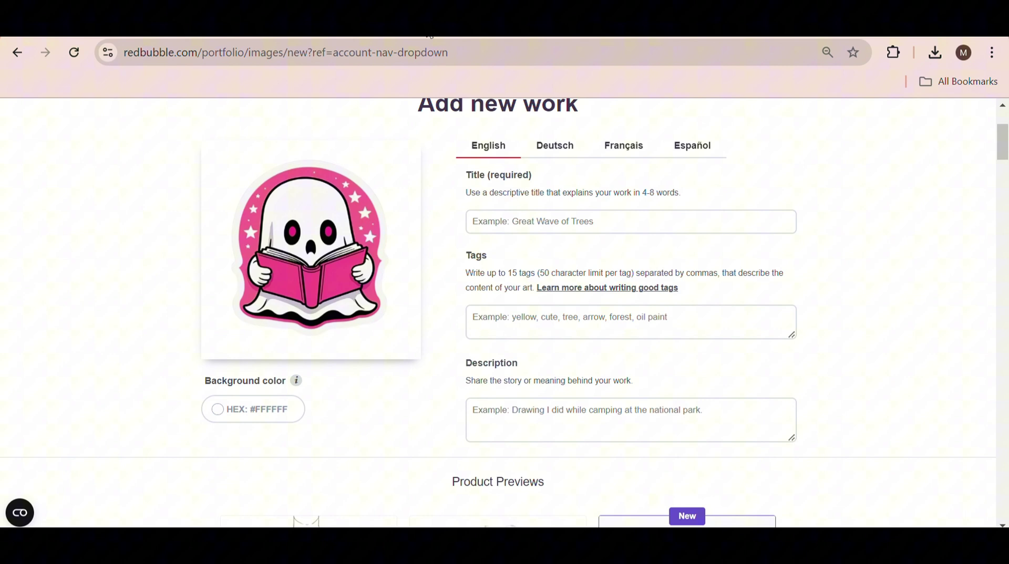
{"action": "scroll", "coordinate": [463, 126], "scroll_direction": "down", "scroll_amount": 10}
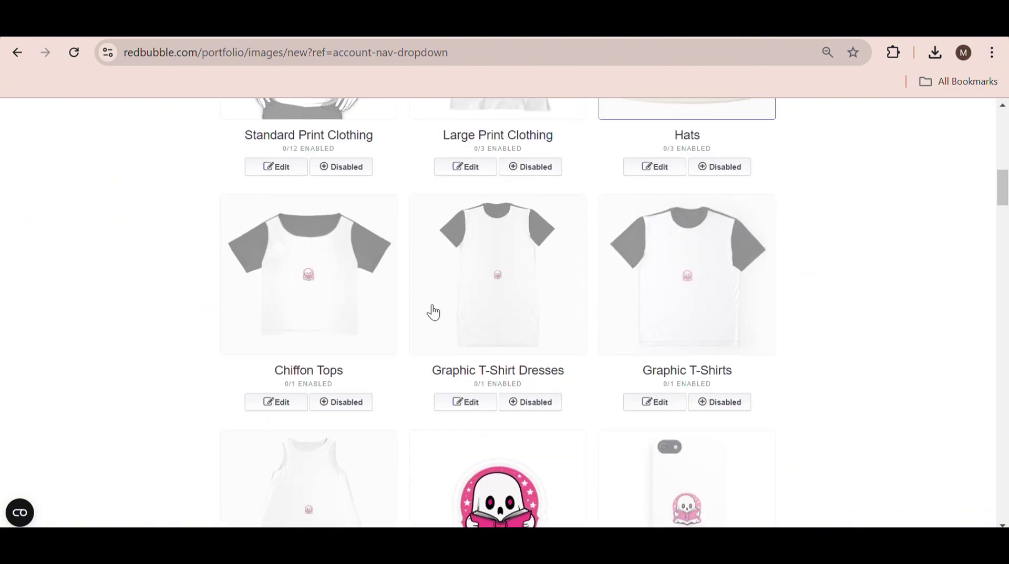
{"action": "scroll", "coordinate": [428, 313], "scroll_direction": "down", "scroll_amount": 3}
{"action": "scroll", "coordinate": [282, 349], "scroll_direction": "up", "scroll_amount": 5}
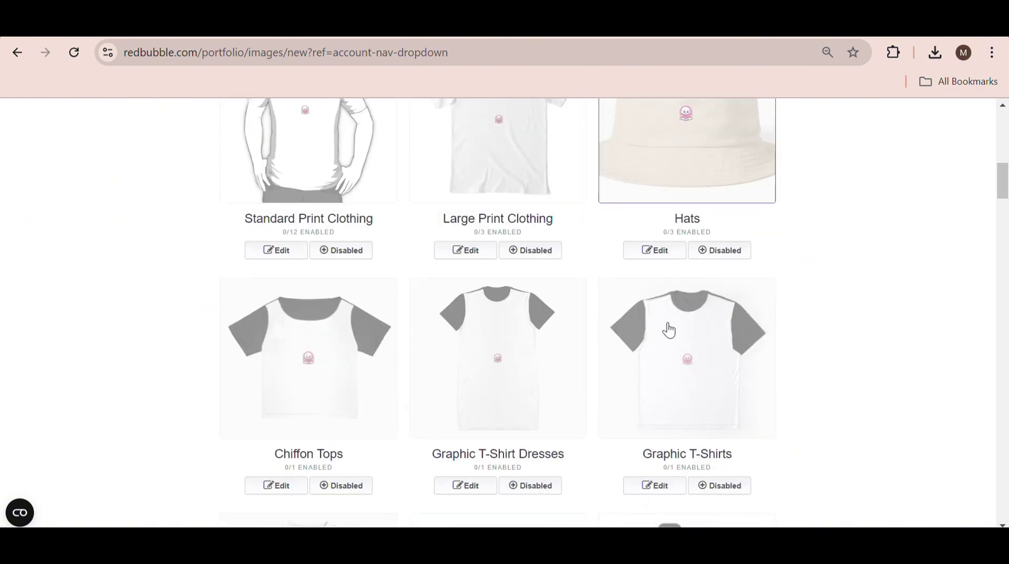
{"action": "scroll", "coordinate": [669, 330], "scroll_direction": "up", "scroll_amount": 10}
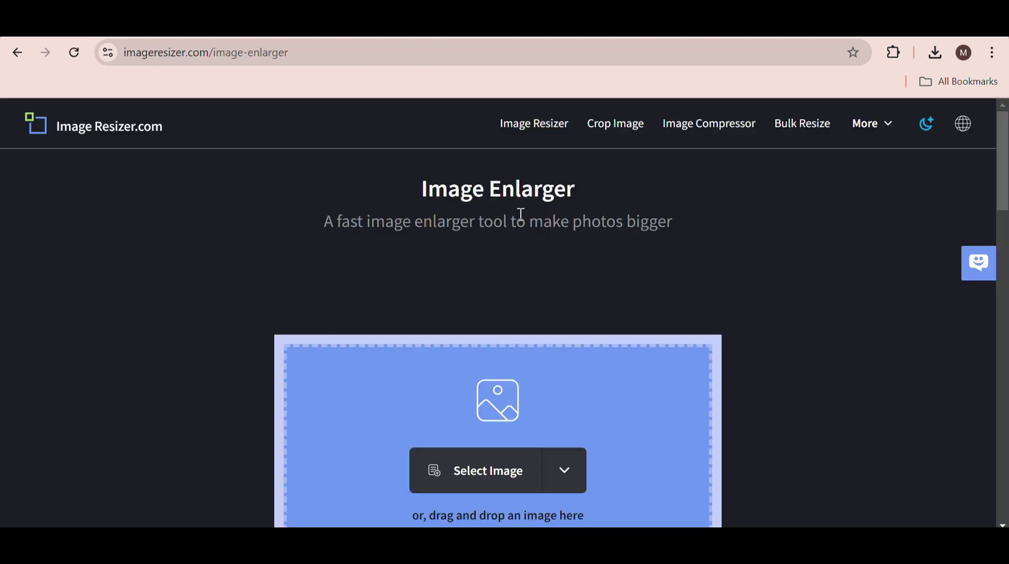
{"action": "scroll", "coordinate": [613, 299], "scroll_direction": "down", "scroll_amount": 2}
{"action": "scroll", "coordinate": [434, 201], "scroll_direction": "up", "scroll_amount": 2}
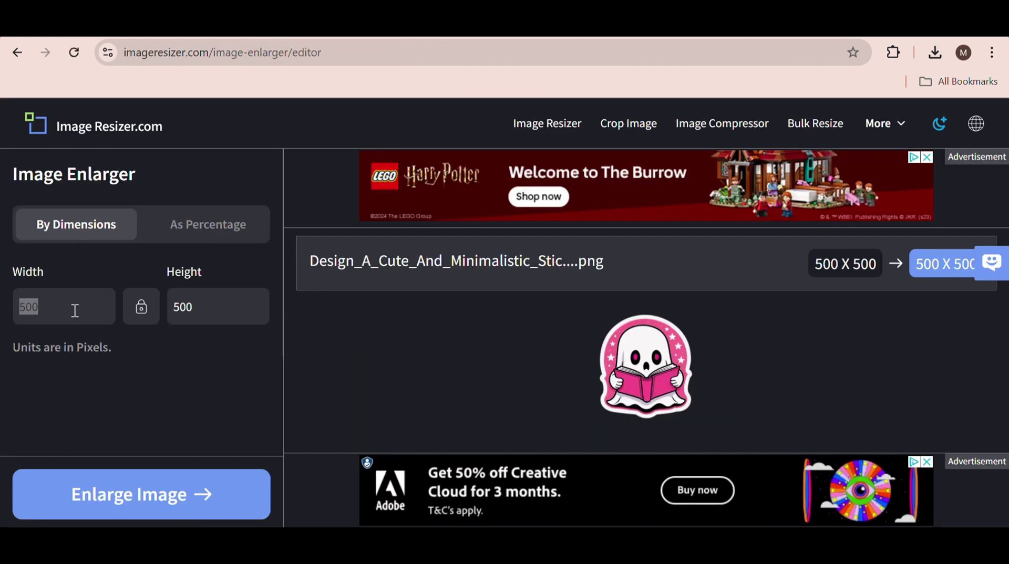
Step: Set the width to 5000 and enlarge the ghost PNG to 5000 × 5000 pixels
{"action": "type", "text": "0"}
{"action": "left_click", "coordinate": [166, 503]}
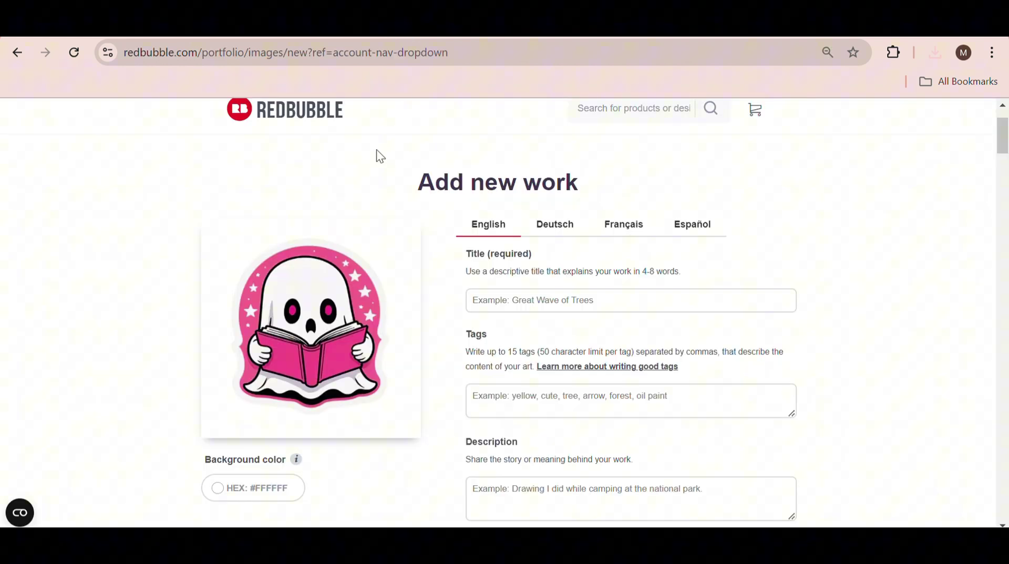
Step: Scroll down to Product Previews showing the enlarged ghost on clothing, hats and more
{"action": "scroll", "coordinate": [335, 263], "scroll_direction": "down", "scroll_amount": 3}
{"action": "scroll", "coordinate": [378, 450], "scroll_direction": "up", "scroll_amount": 3}
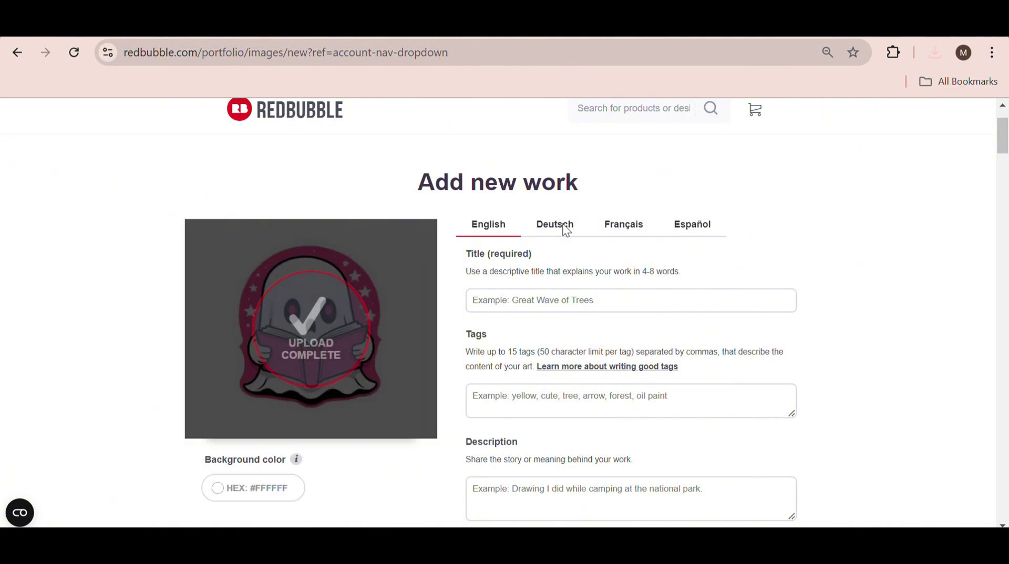
{"action": "left_click_drag", "start_coordinate": [1002, 141], "coordinate": [1003, 178]}
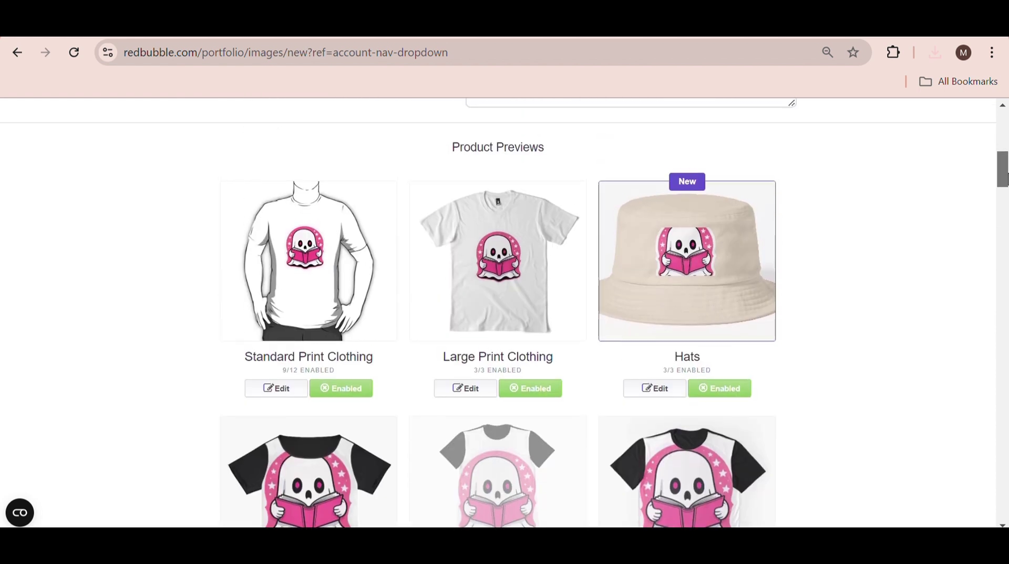
Step: Make black the default colour for Large Print and Standard Print Clothing
{"action": "left_click", "coordinate": [473, 388]}
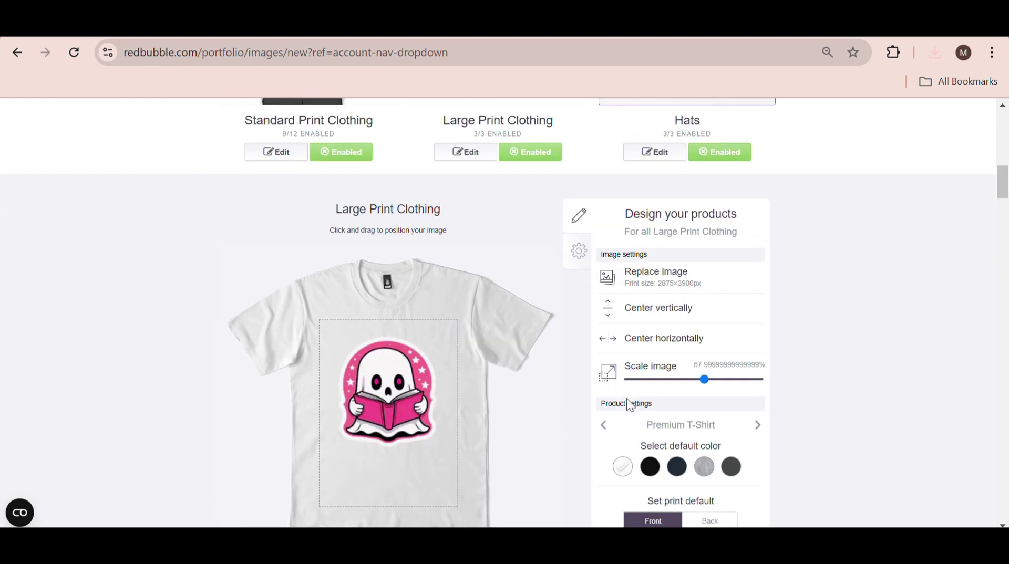
{"action": "left_click", "coordinate": [654, 472]}
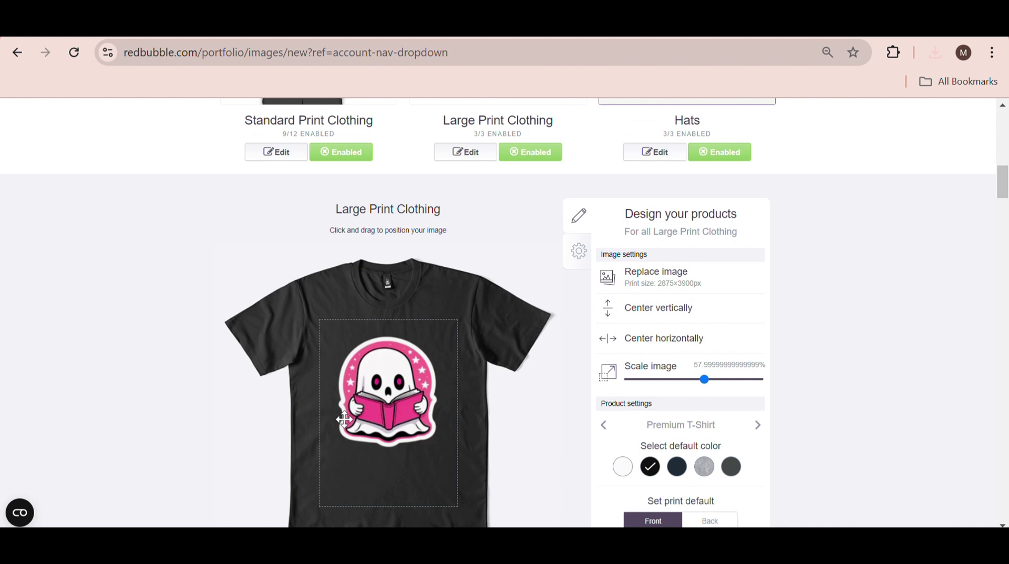
{"action": "scroll", "coordinate": [596, 374], "scroll_direction": "down", "scroll_amount": 1}
{"action": "scroll", "coordinate": [678, 487], "scroll_direction": "down", "scroll_amount": 1}
{"action": "left_click", "coordinate": [676, 481]}
{"action": "scroll", "coordinate": [536, 342], "scroll_direction": "up", "scroll_amount": 3}
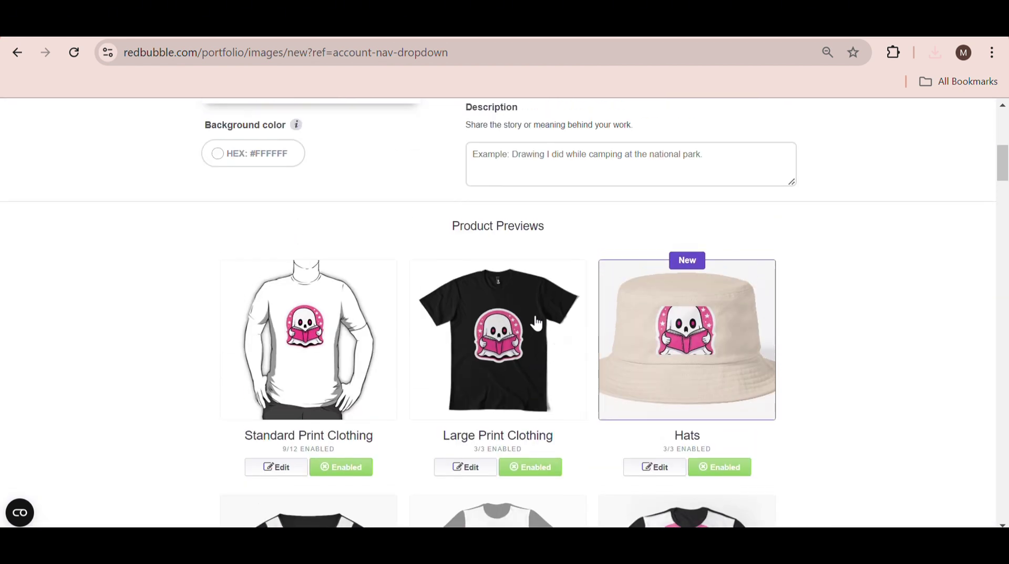
{"action": "left_click", "coordinate": [276, 468]}
{"action": "left_click", "coordinate": [660, 389]}
{"action": "scroll", "coordinate": [662, 415], "scroll_direction": "down", "scroll_amount": 4}
{"action": "left_click", "coordinate": [664, 431]}
{"action": "scroll", "coordinate": [514, 326], "scroll_direction": "up", "scroll_amount": 3}
Step: Scale the ghost design down on Hats and apply the change
{"action": "left_click", "coordinate": [655, 389]}
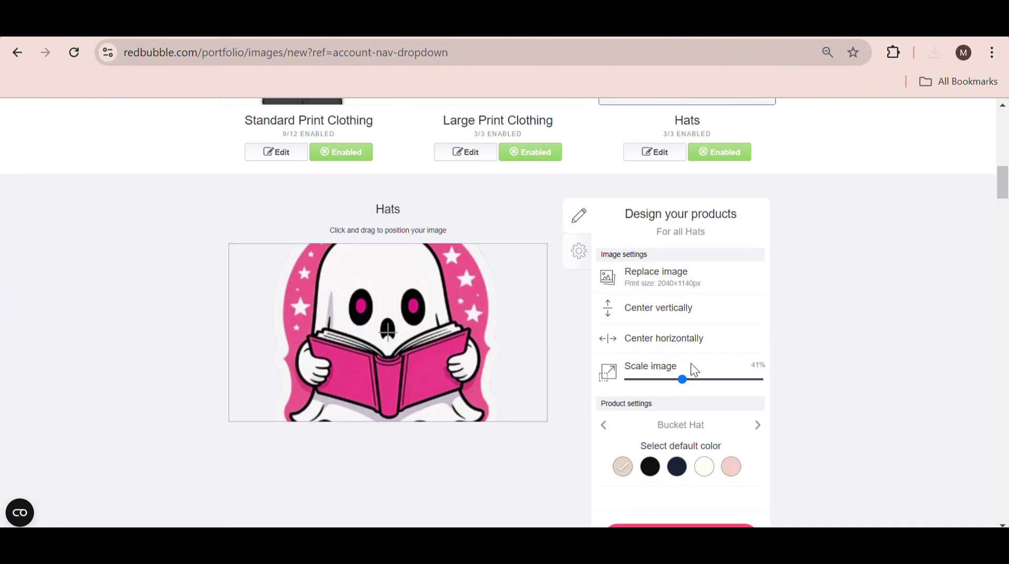
{"action": "left_click_drag", "start_coordinate": [680, 379], "coordinate": [667, 392]}
{"action": "scroll", "coordinate": [693, 436], "scroll_direction": "down", "scroll_amount": 2}
{"action": "left_click", "coordinate": [724, 450]}
{"action": "scroll", "coordinate": [709, 270], "scroll_direction": "up", "scroll_amount": 2}
{"action": "scroll", "coordinate": [642, 322], "scroll_direction": "down", "scroll_amount": 3}
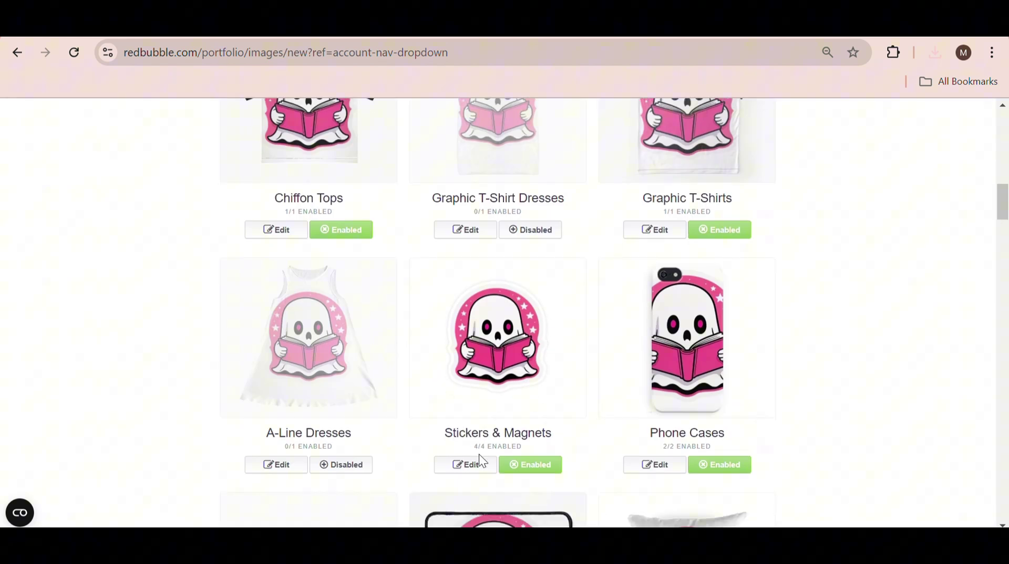
Step: Review and apply the Stickers & Magnets design settings
{"action": "left_click", "coordinate": [479, 464]}
{"action": "scroll", "coordinate": [600, 351], "scroll_direction": "down", "scroll_amount": 4}
{"action": "scroll", "coordinate": [600, 336], "scroll_direction": "down", "scroll_amount": 3}
{"action": "scroll", "coordinate": [625, 456], "scroll_direction": "down", "scroll_amount": 1}
{"action": "left_click", "coordinate": [639, 447]}
{"action": "scroll", "coordinate": [638, 452], "scroll_direction": "up", "scroll_amount": 5}
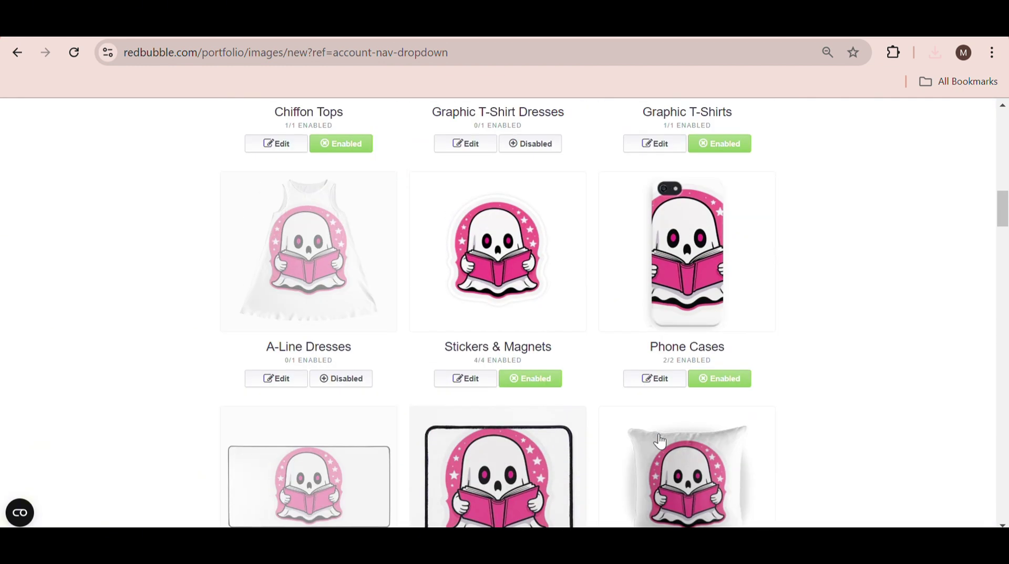
{"action": "scroll", "coordinate": [665, 446], "scroll_direction": "up", "scroll_amount": 2}
Step: Shrink the ghost design to 21% on Phone Cases and apply it
{"action": "left_click", "coordinate": [678, 464]}
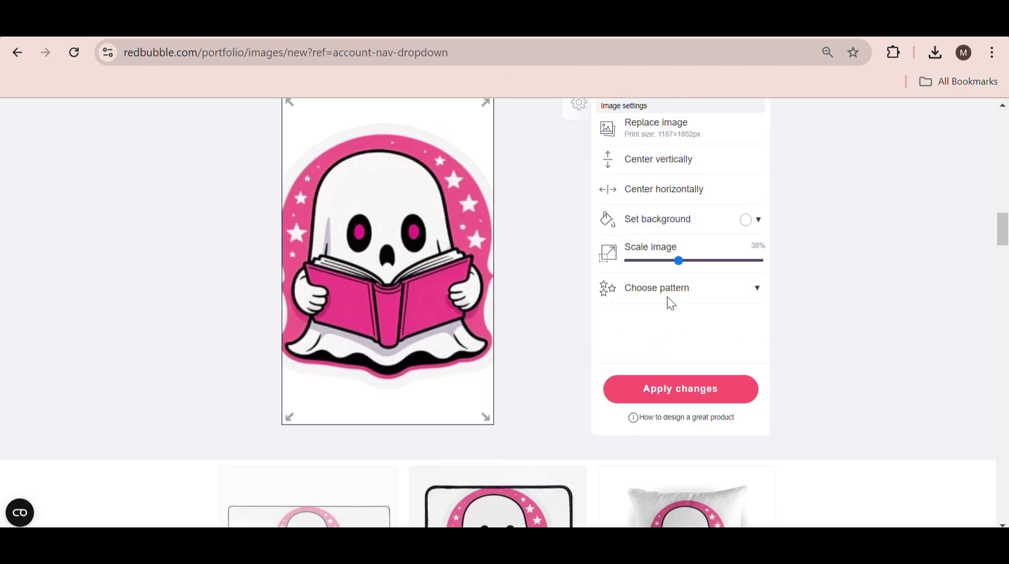
{"action": "scroll", "coordinate": [678, 315], "scroll_direction": "up", "scroll_amount": 1}
{"action": "left_click_drag", "start_coordinate": [678, 330], "coordinate": [659, 331]}
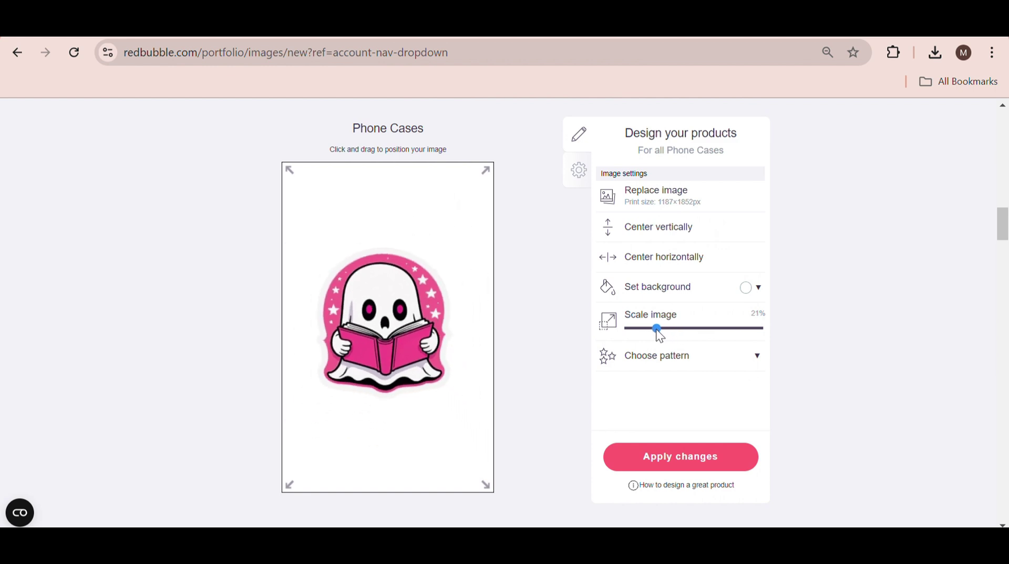
{"action": "left_click", "coordinate": [651, 457]}
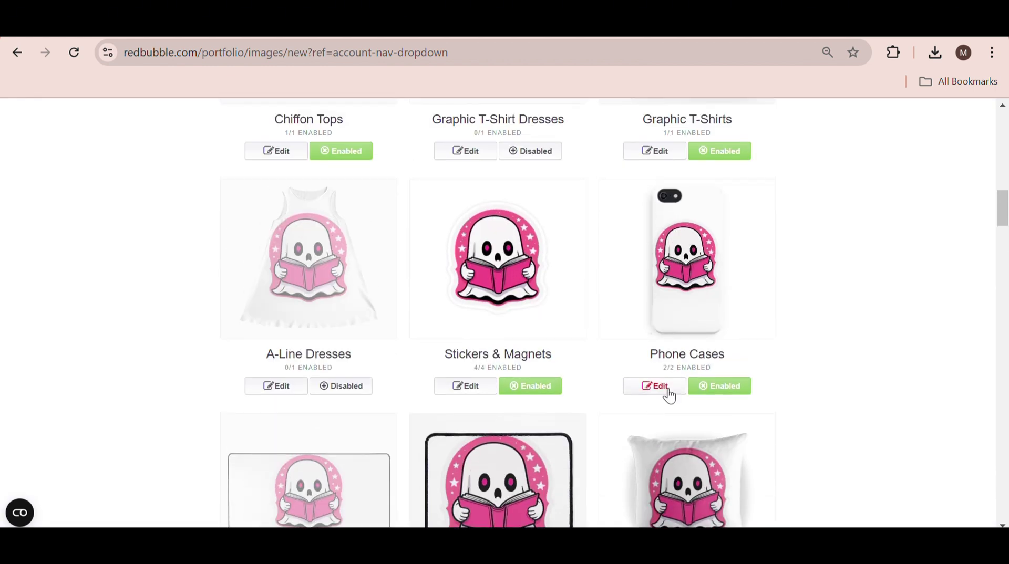
{"action": "scroll", "coordinate": [678, 383], "scroll_direction": "up", "scroll_amount": 1}
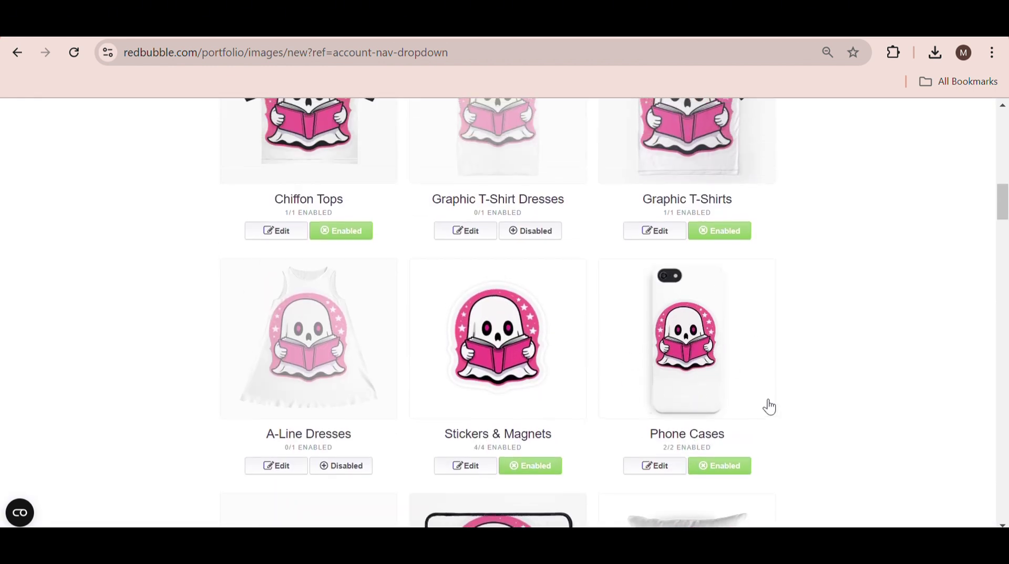
Step: Scale the ghost design on Spiral Notebooks down to 41%
{"action": "scroll", "coordinate": [767, 405], "scroll_direction": "up", "scroll_amount": 1}
{"action": "scroll", "coordinate": [532, 351], "scroll_direction": "up", "scroll_amount": 3}
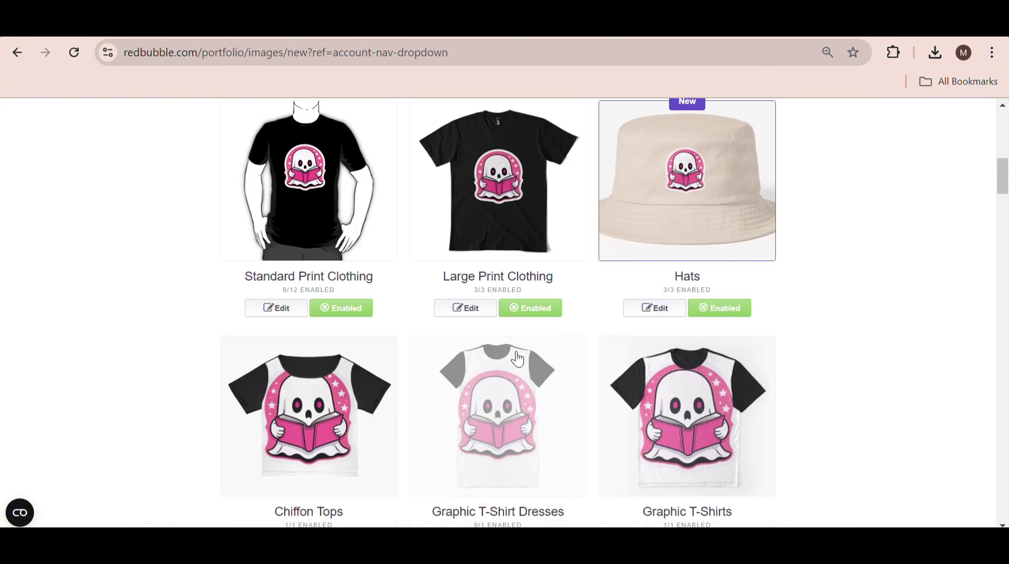
{"action": "scroll", "coordinate": [520, 358], "scroll_direction": "down", "scroll_amount": 6}
{"action": "scroll", "coordinate": [518, 360], "scroll_direction": "down", "scroll_amount": 2}
{"action": "scroll", "coordinate": [310, 342], "scroll_direction": "down", "scroll_amount": 3}
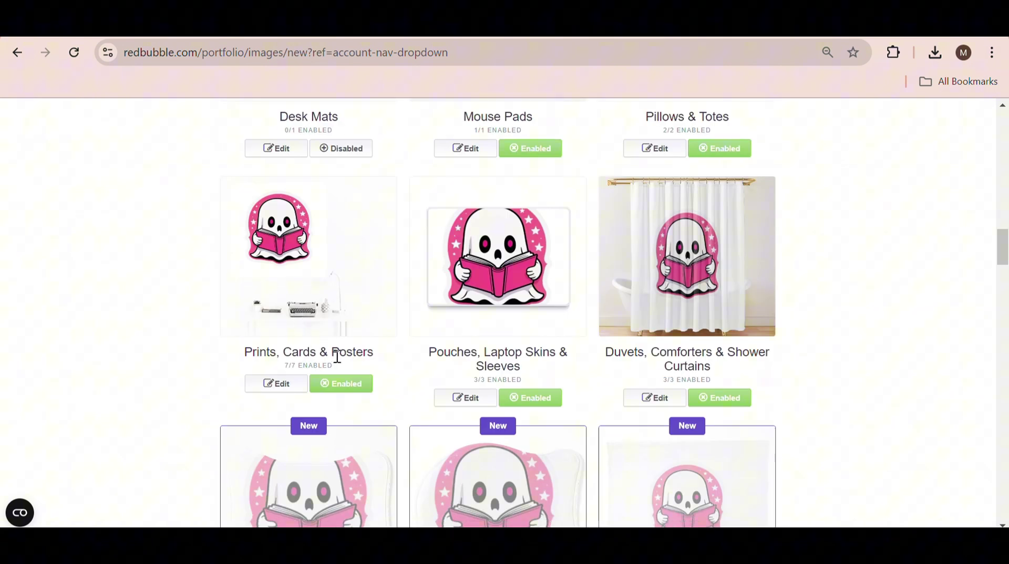
{"action": "scroll", "coordinate": [339, 356], "scroll_direction": "down", "scroll_amount": 7}
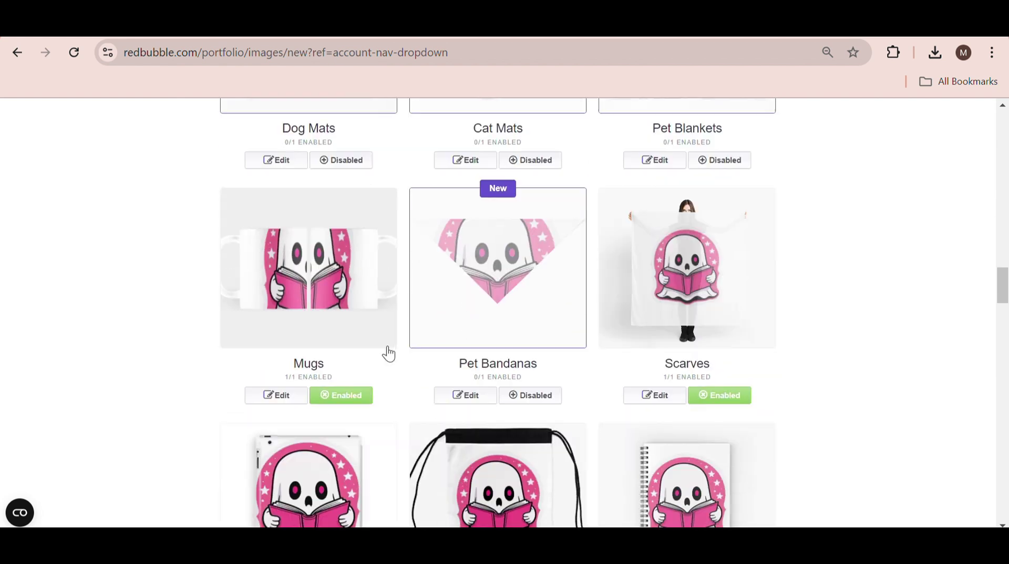
{"action": "scroll", "coordinate": [399, 341], "scroll_direction": "down", "scroll_amount": 2}
{"action": "left_click", "coordinate": [658, 480]}
{"action": "left_click_drag", "start_coordinate": [694, 423], "coordinate": [680, 423]}
Step: Scroll back to the top of the Add new work form
{"action": "scroll", "coordinate": [681, 416], "scroll_direction": "down", "scroll_amount": 3}
{"action": "scroll", "coordinate": [683, 393], "scroll_direction": "down", "scroll_amount": 6}
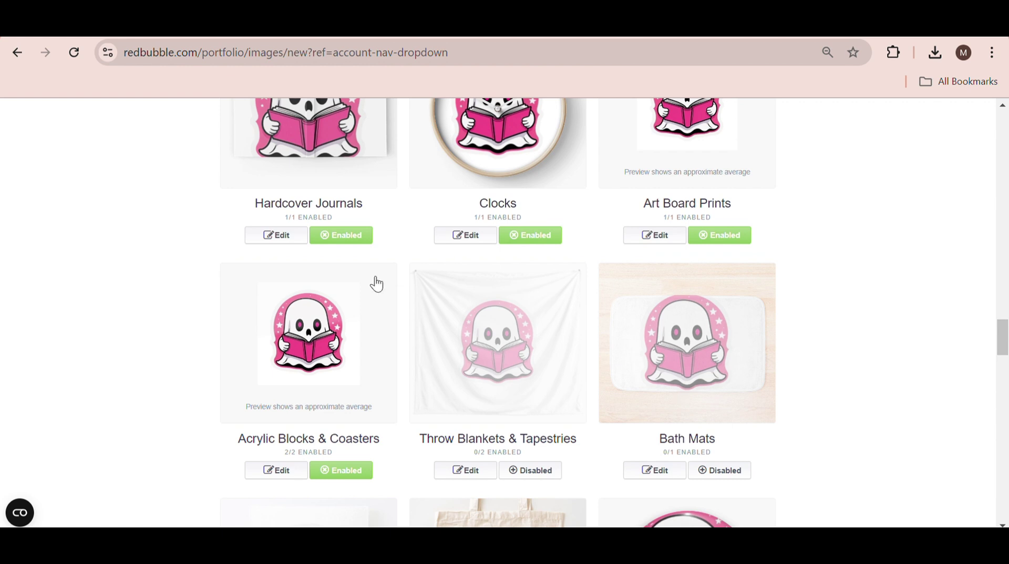
{"action": "scroll", "coordinate": [363, 455], "scroll_direction": "down", "scroll_amount": 3}
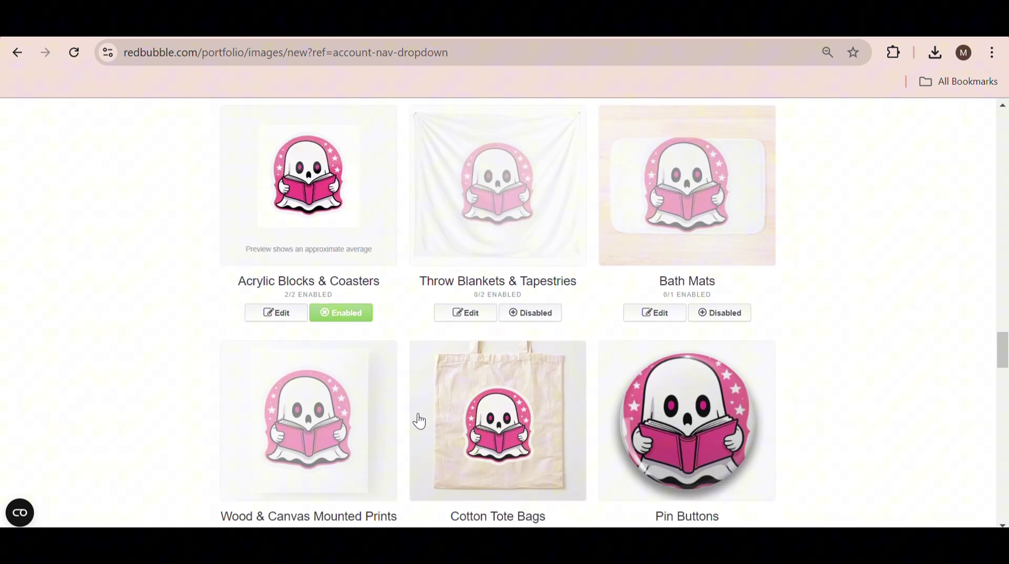
{"action": "scroll", "coordinate": [419, 421], "scroll_direction": "down", "scroll_amount": 3}
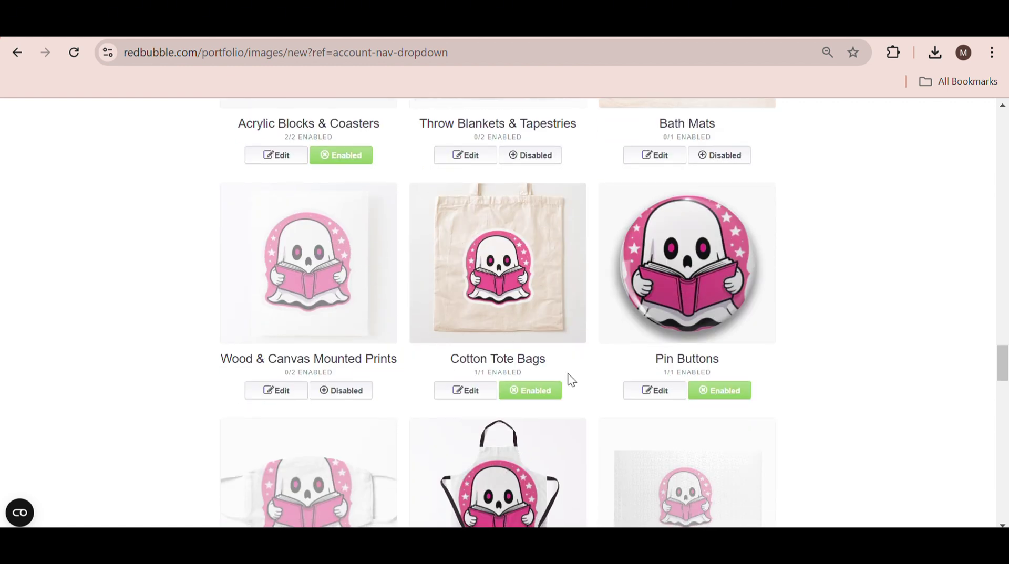
{"action": "scroll", "coordinate": [571, 380], "scroll_direction": "down", "scroll_amount": 4}
{"action": "left_click_drag", "start_coordinate": [1003, 381], "coordinate": [1003, 132]}
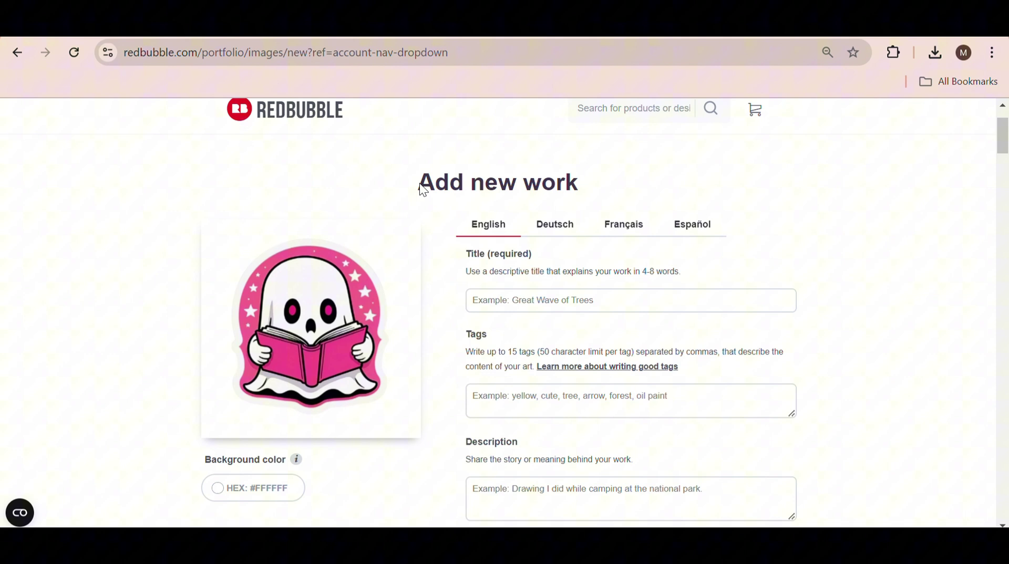
Step: Ask ChatGPT for a Redbubble title, description and 15 comma-separated tags for the ghost sticker
{"action": "key", "text": "ctrl+Tab"}
{"action": "type", "text": "co"}
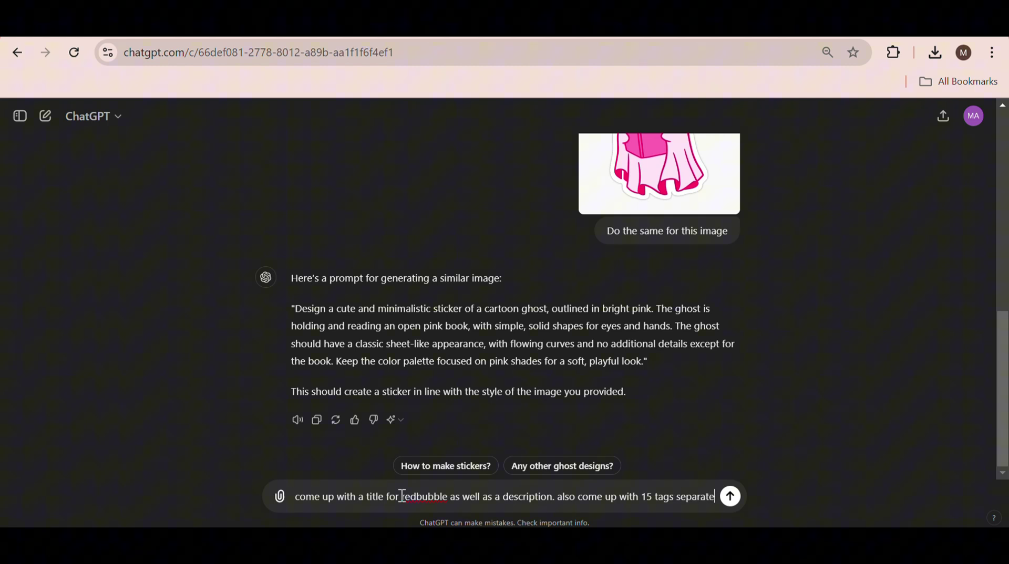
{"action": "type", "text": "d by commas"}
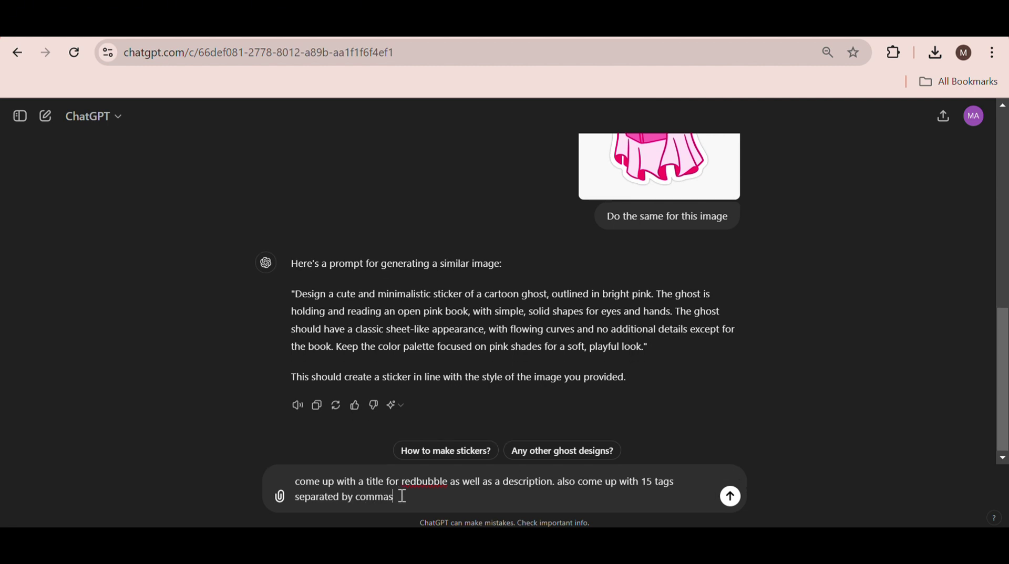
{"action": "key", "text": "Return"}
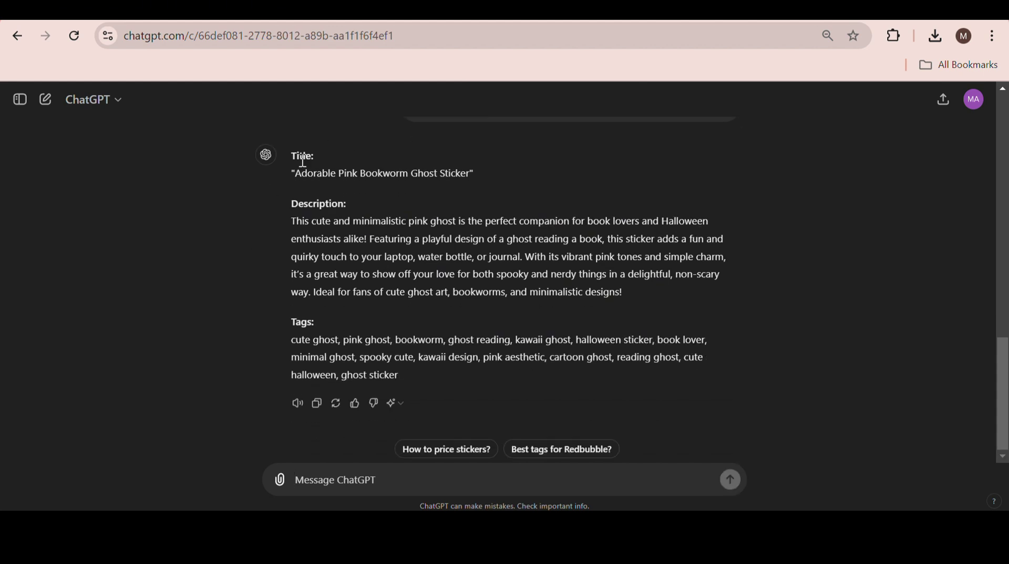
Step: Copy ChatGPT's title 'Adorable Pink Bookworm Ghost Sticker' into Redbubble's Title field
{"action": "left_click_drag", "start_coordinate": [298, 173], "coordinate": [472, 176]}
{"action": "key", "text": "ctrl+c"}
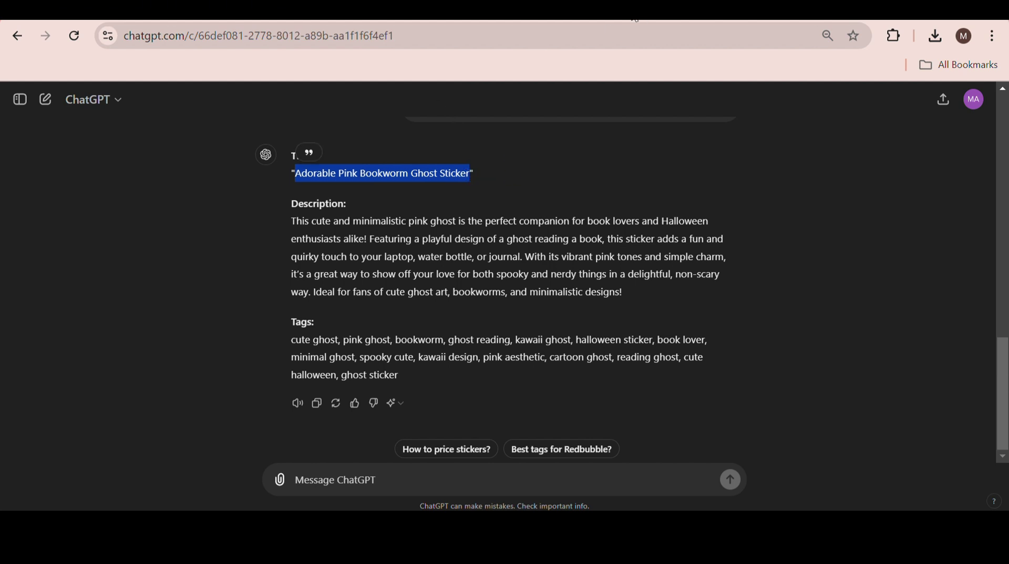
{"action": "left_click", "coordinate": [635, 20]}
{"action": "key", "text": "ctrl+v"}
Step: Paste ChatGPT's suggested description into the Description field
{"action": "left_click", "coordinate": [284, 26]}
{"action": "left_click_drag", "start_coordinate": [290, 219], "coordinate": [629, 295]}
{"action": "key", "text": "ctrl+c"}
{"action": "left_click", "coordinate": [631, 21]}
{"action": "left_click", "coordinate": [561, 399]}
{"action": "key", "text": "ctrl+v"}
Step: Paste ChatGPT's 15 suggested tags into the Tags field
{"action": "left_click", "coordinate": [284, 24]}
{"action": "left_click_drag", "start_coordinate": [292, 341], "coordinate": [407, 376]}
{"action": "key", "text": "ctrl+c"}
{"action": "left_click", "coordinate": [623, 22]}
{"action": "left_click", "coordinate": [547, 302]}
{"action": "key", "text": "ctrl+v"}
{"action": "left_click", "coordinate": [860, 283]}
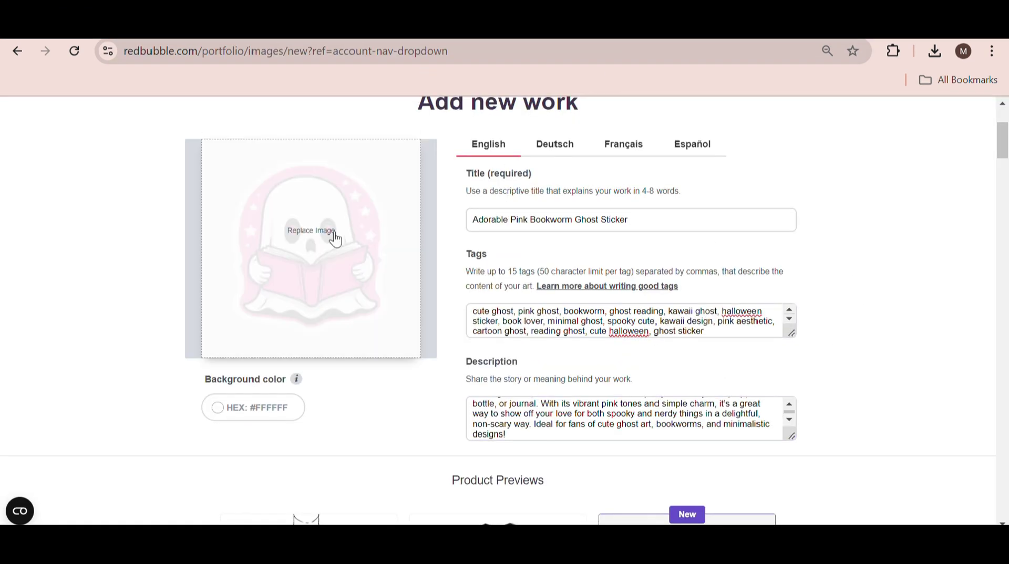
{"action": "mouse_move", "coordinate": [1003, 140]}
{"action": "left_mouse_down"}
{"action": "mouse_move", "coordinate": [1007, 226]}
{"action": "mouse_move", "coordinate": [1005, 151]}
{"action": "left_mouse_up"}
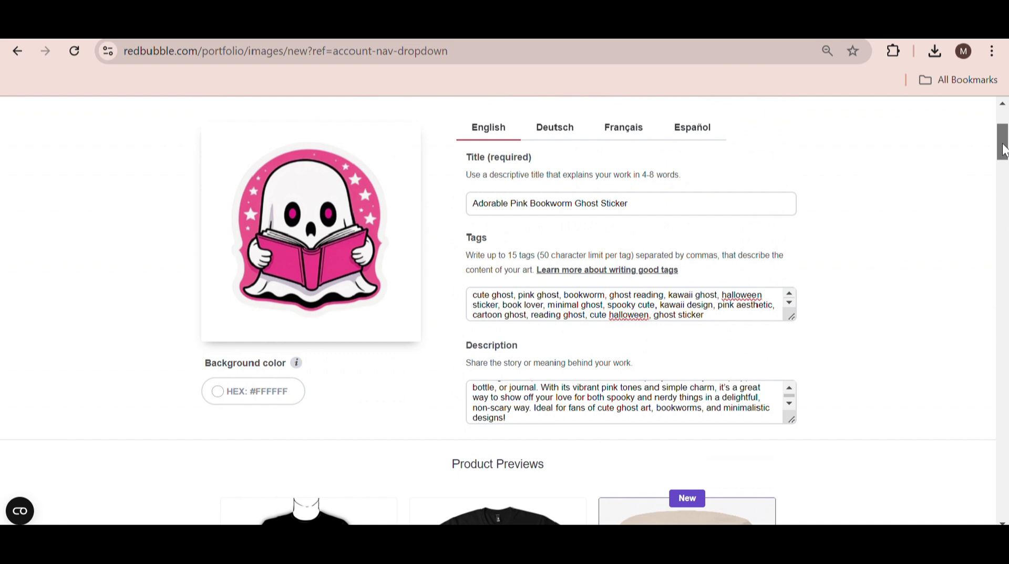
Step: Reload the Add new work page and scroll down to the What is this? text
{"action": "key", "text": "F5"}
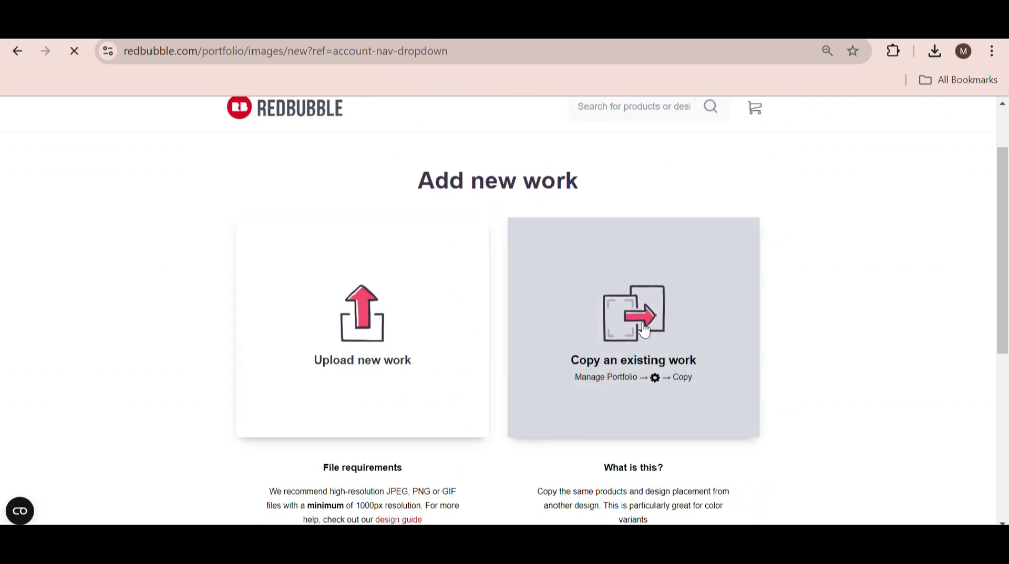
{"action": "scroll", "coordinate": [625, 421], "scroll_direction": "down", "scroll_amount": 1}
{"action": "scroll", "coordinate": [627, 427], "scroll_direction": "down", "scroll_amount": 2}
{"action": "left_click_drag", "start_coordinate": [537, 339], "coordinate": [691, 383]}
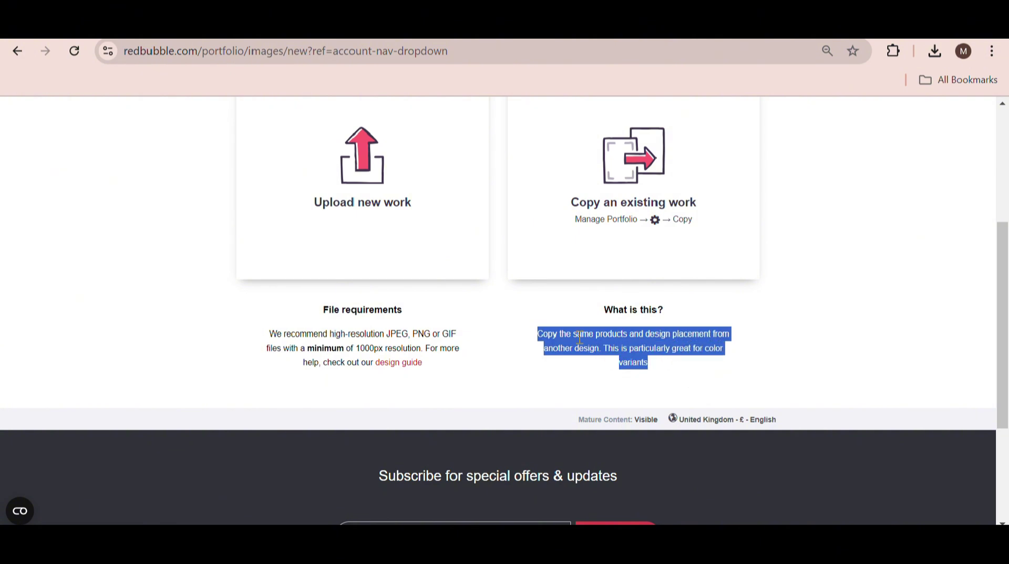